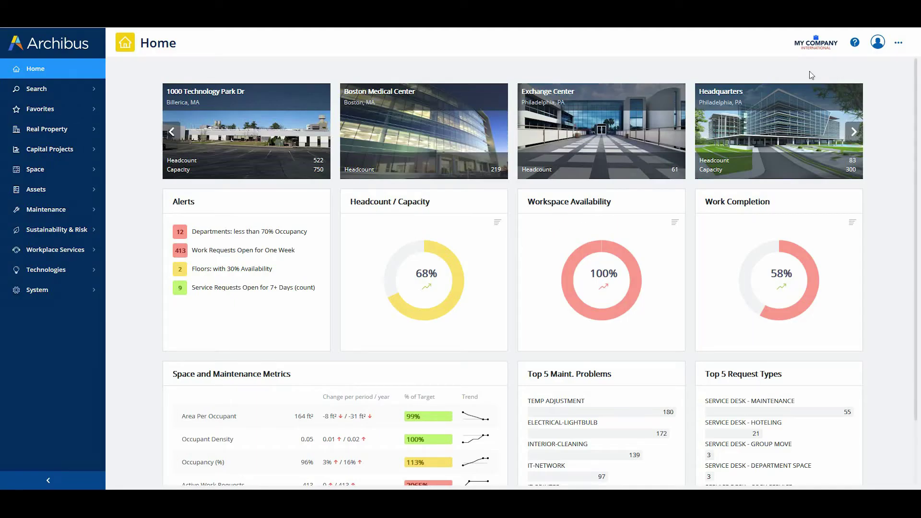
- Check the account details (BP Demo, ACTIVITY LICENSEE, version 26.1.1.102), then go to the feature suggestion site
{"action": "left_click", "coordinate": [877, 42]}
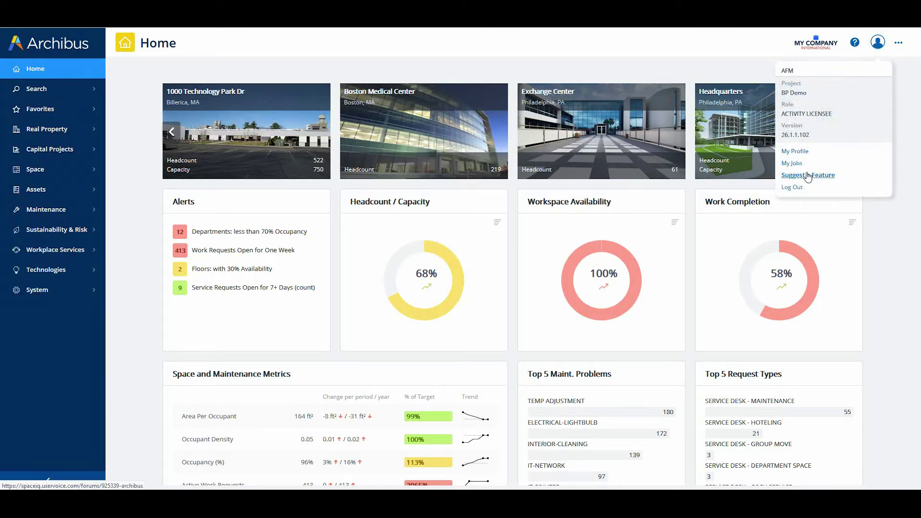
{"action": "left_click", "coordinate": [808, 176]}
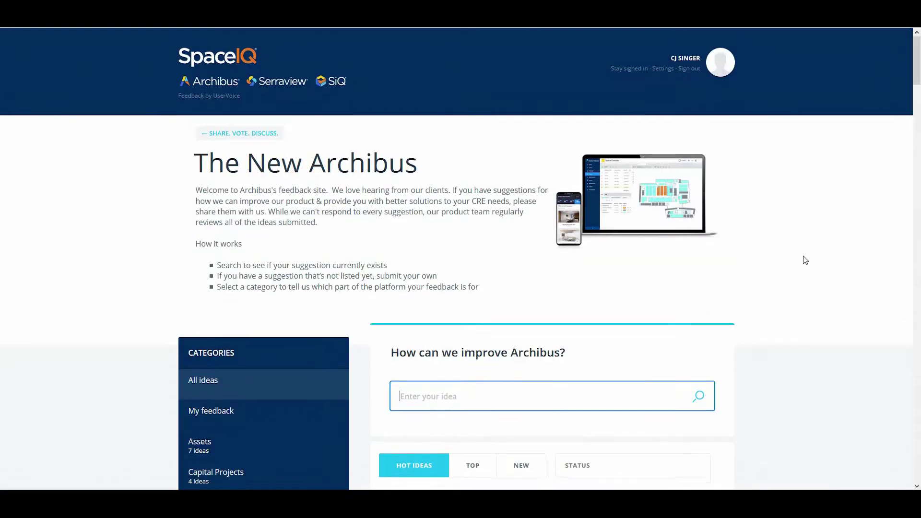
- Vote for the SVG - Text - Labels idea, raising its count from 19 to 20
{"action": "scroll", "coordinate": [805, 260], "scroll_direction": "down", "scroll_amount": 4}
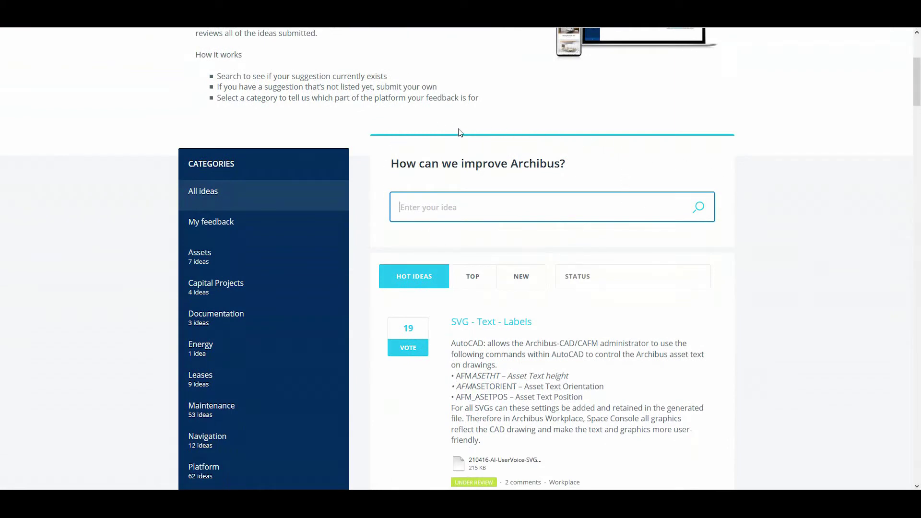
{"action": "left_click", "coordinate": [410, 225]}
{"action": "scroll", "coordinate": [790, 251], "scroll_direction": "down", "scroll_amount": 1}
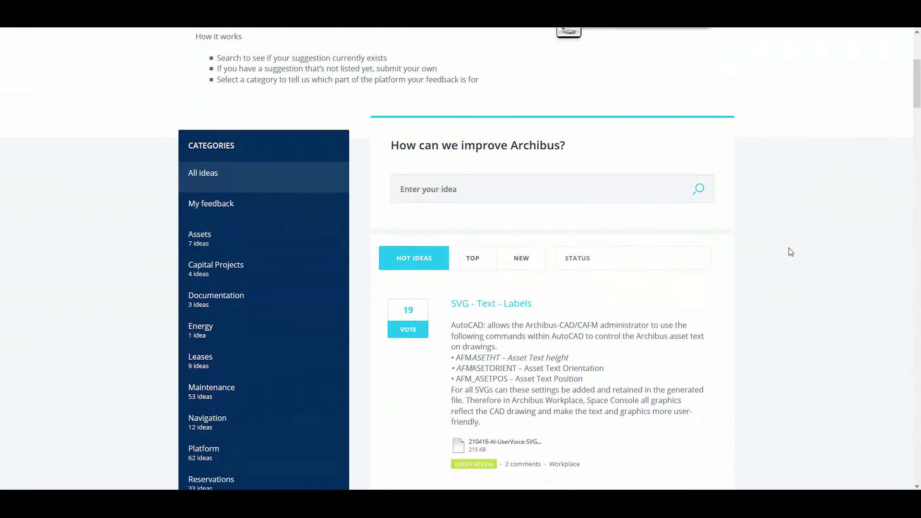
{"action": "scroll", "coordinate": [790, 251], "scroll_direction": "down", "scroll_amount": 4}
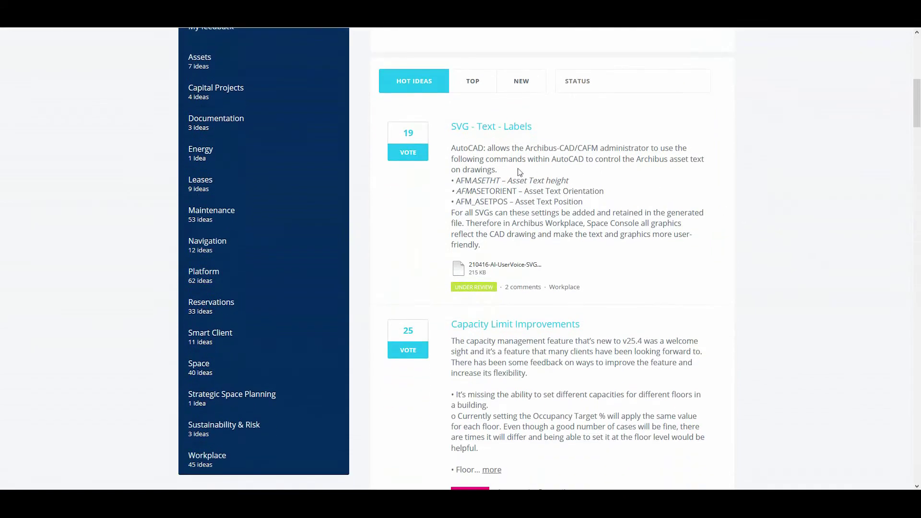
{"action": "left_click", "coordinate": [409, 154]}
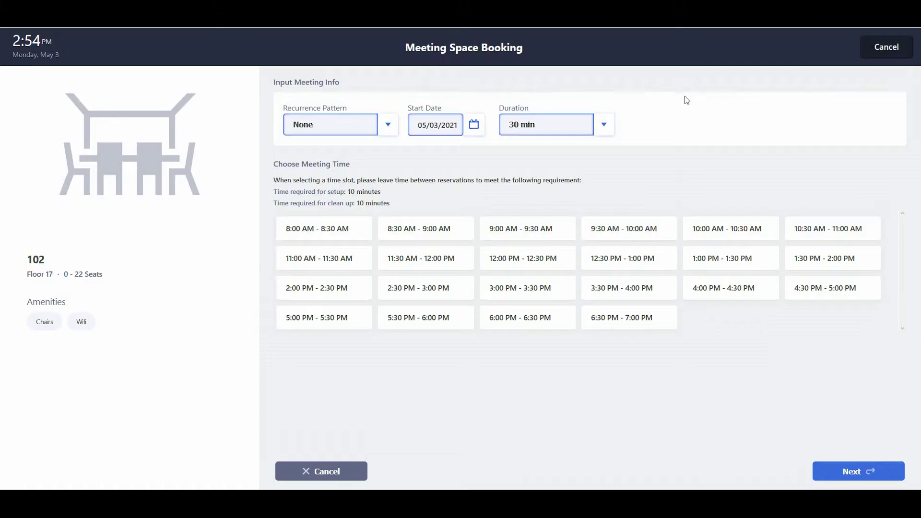
- Move focus through the booking fields and time slots, then open booking for room 18-109 on Floor 18
{"action": "key", "text": "Tab"}
{"action": "key", "text": "Tab"}
{"action": "key", "text": "Tab"}
{"action": "key", "text": "Tab"}
{"action": "key", "text": "Tab"}
{"action": "key", "text": "Tab"}
{"action": "key", "text": "Tab"}
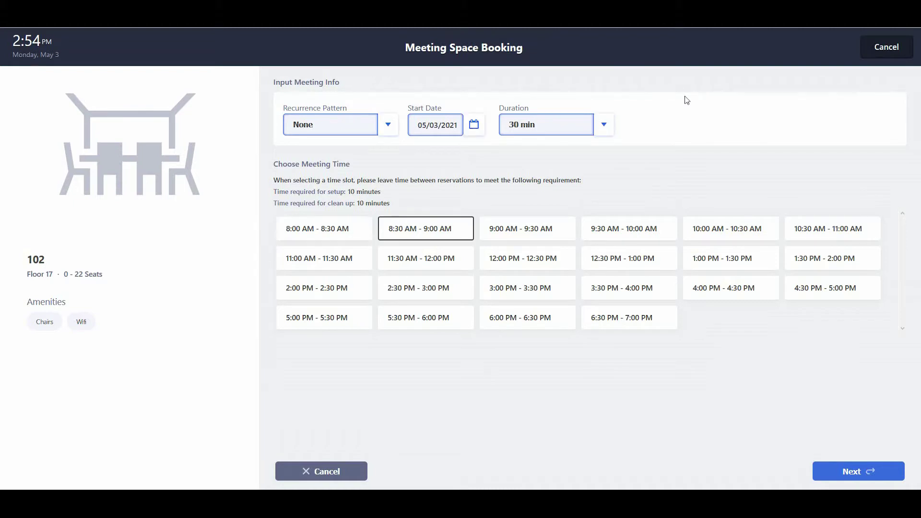
{"action": "key", "text": "Tab"}
{"action": "key", "text": "Tab"}
{"action": "key", "text": "Tab"}
{"action": "key", "text": "Tab"}
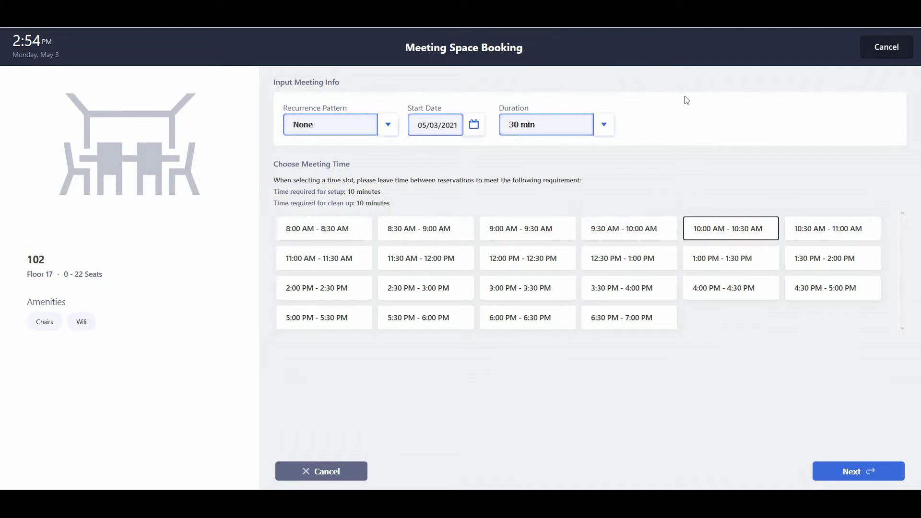
{"action": "key", "text": "Tab"}
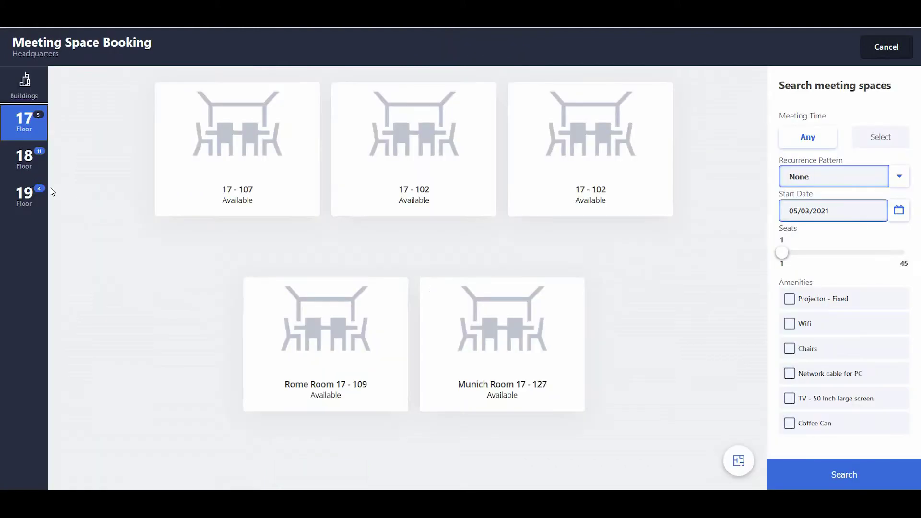
{"action": "left_click", "coordinate": [20, 166]}
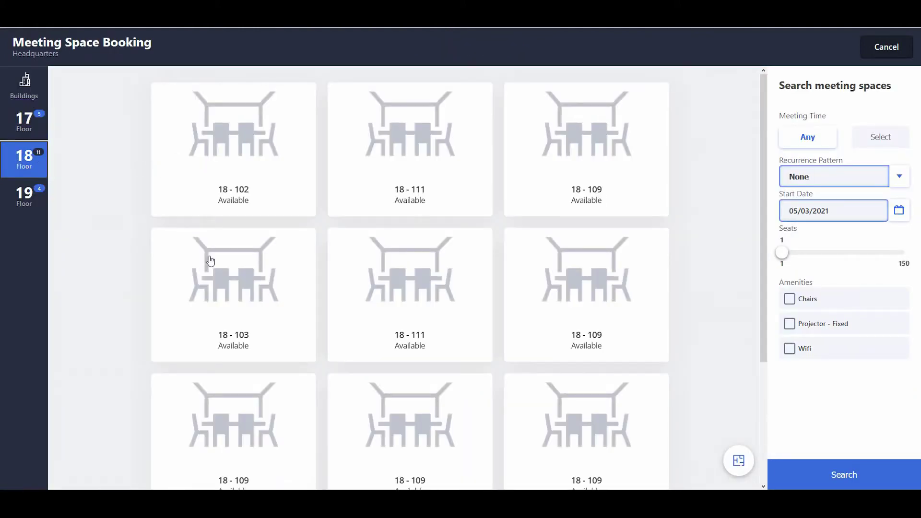
{"action": "left_click", "coordinate": [390, 416]}
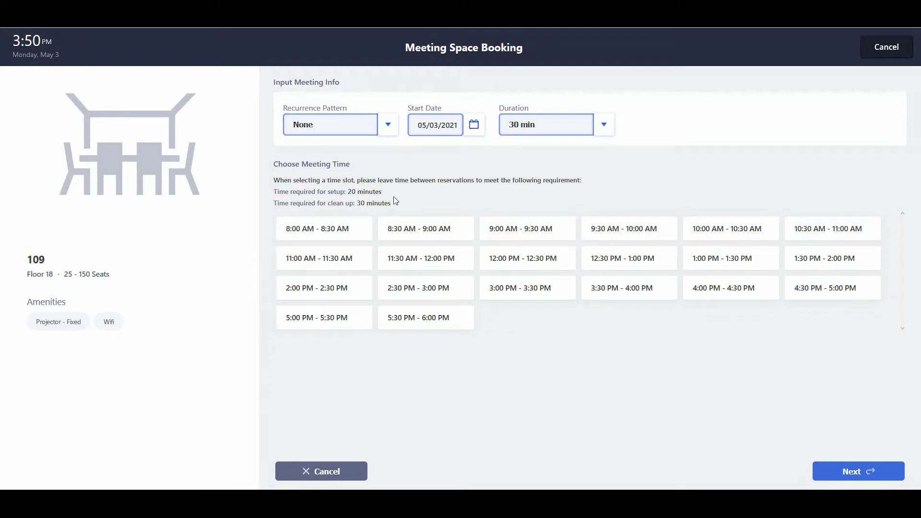
- Select the 8:00, 8:30 and 9:00 AM time slots for room 109
{"action": "left_click", "coordinate": [336, 231]}
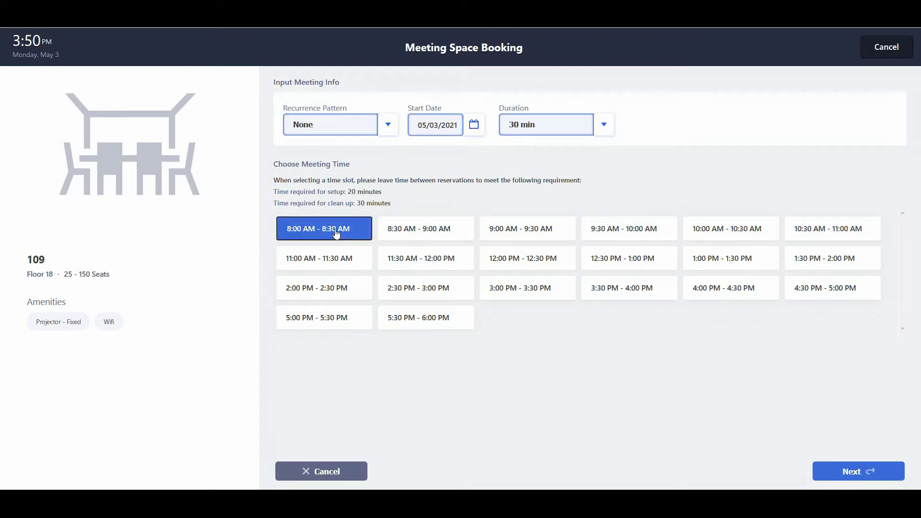
{"action": "left_click", "coordinate": [430, 234]}
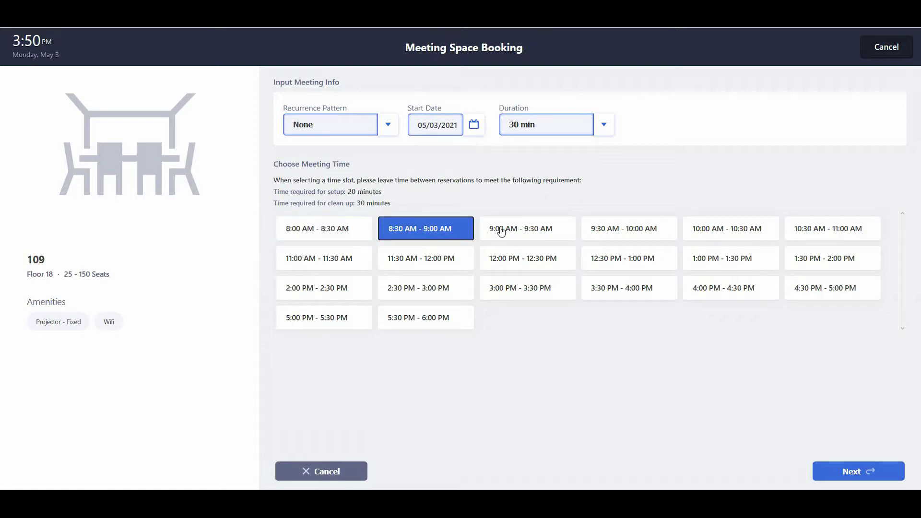
{"action": "left_click", "coordinate": [521, 229]}
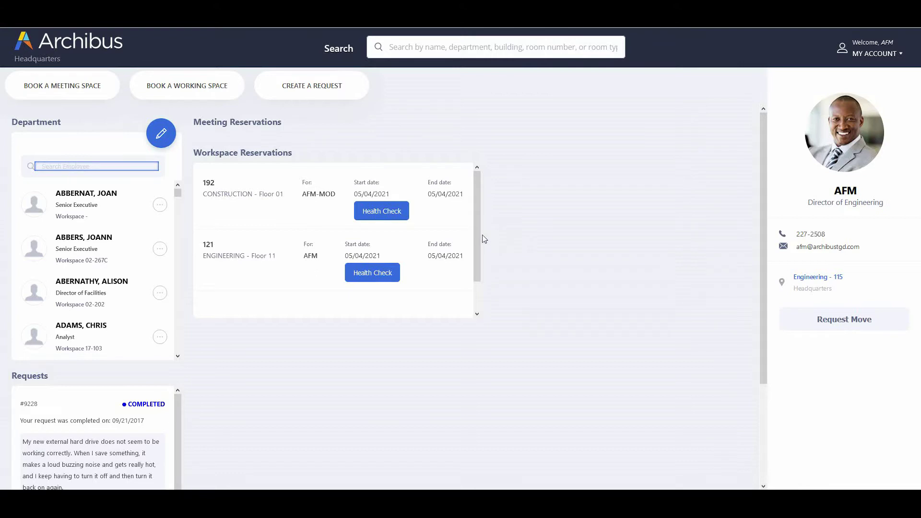
- Complete the health check for reservation 192, confirming none of the listed symptoms
{"action": "left_click", "coordinate": [385, 215]}
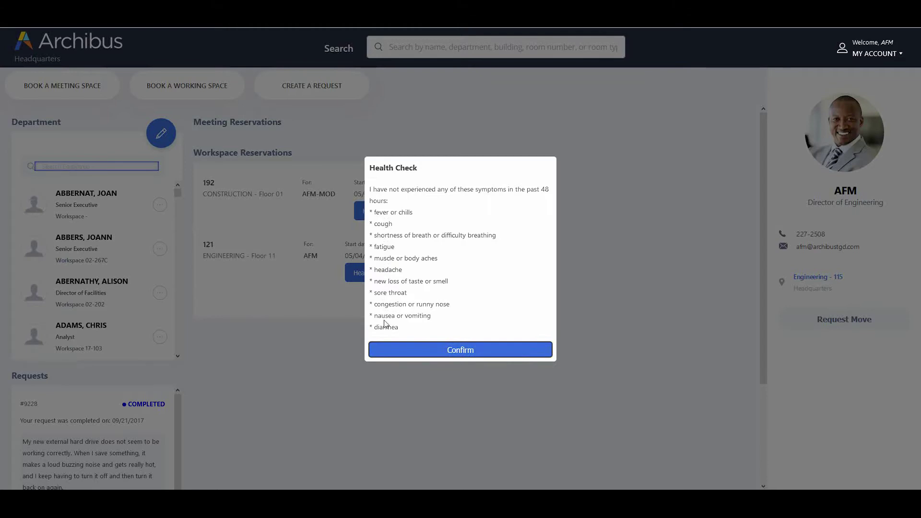
{"action": "left_click", "coordinate": [462, 352]}
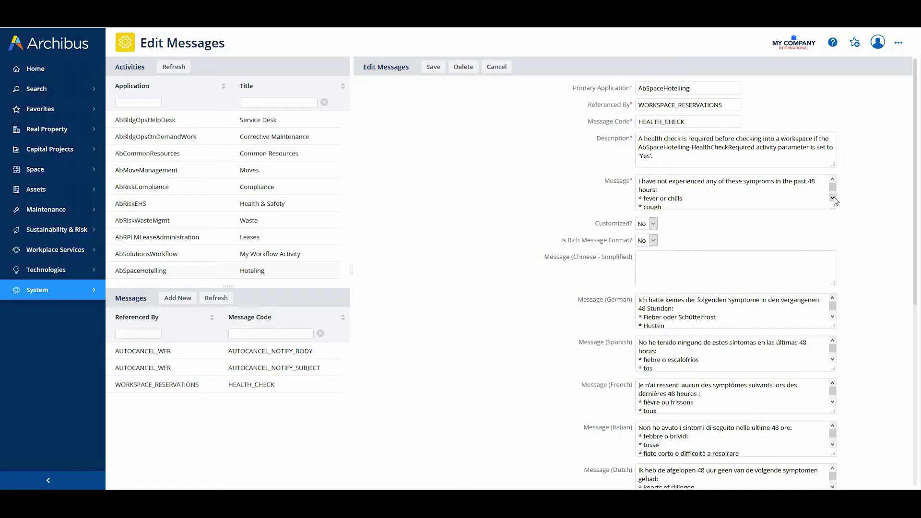
- Scroll the HEALTH_CHECK message box to read the full symptom list
{"action": "left_click", "coordinate": [833, 197]}
{"action": "left_click", "coordinate": [833, 197]}
{"action": "left_click", "coordinate": [833, 197]}
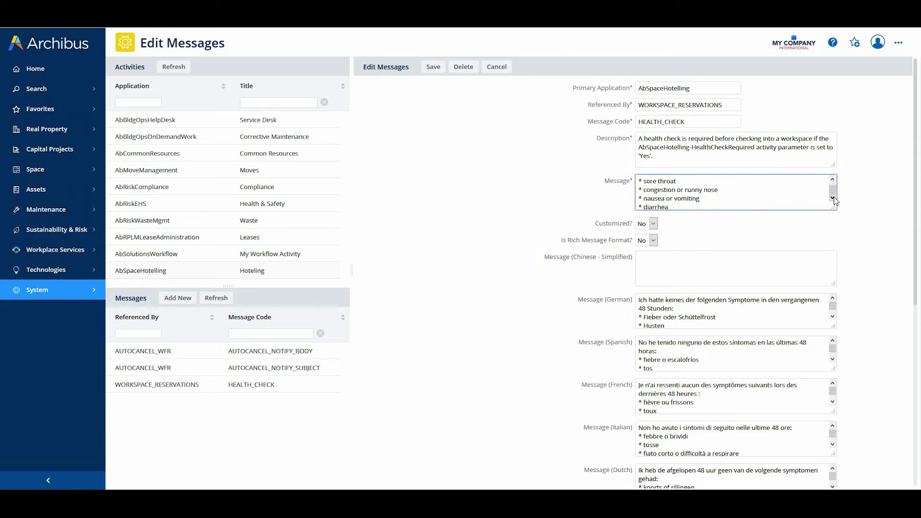
{"action": "left_click", "coordinate": [833, 197]}
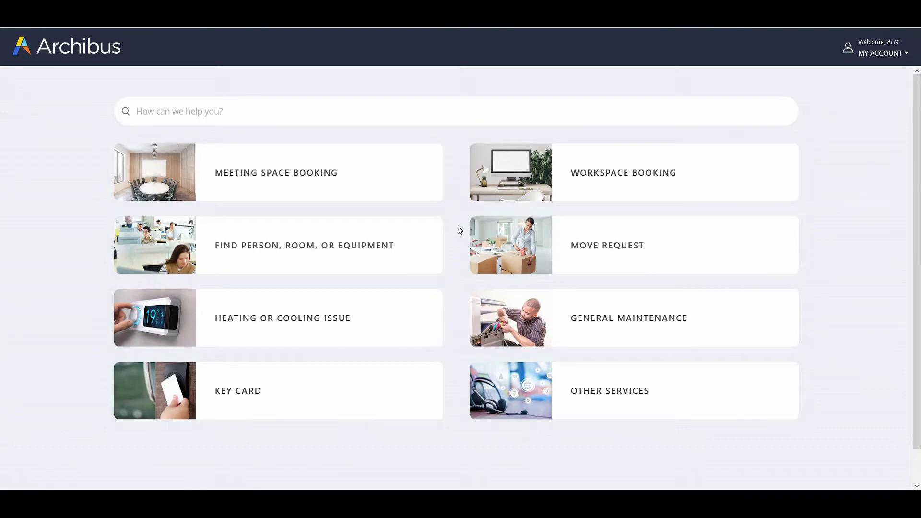
- Find the colleague by pasting their name, locate them on the plan, and begin workspace booking
{"action": "left_click", "coordinate": [300, 245]}
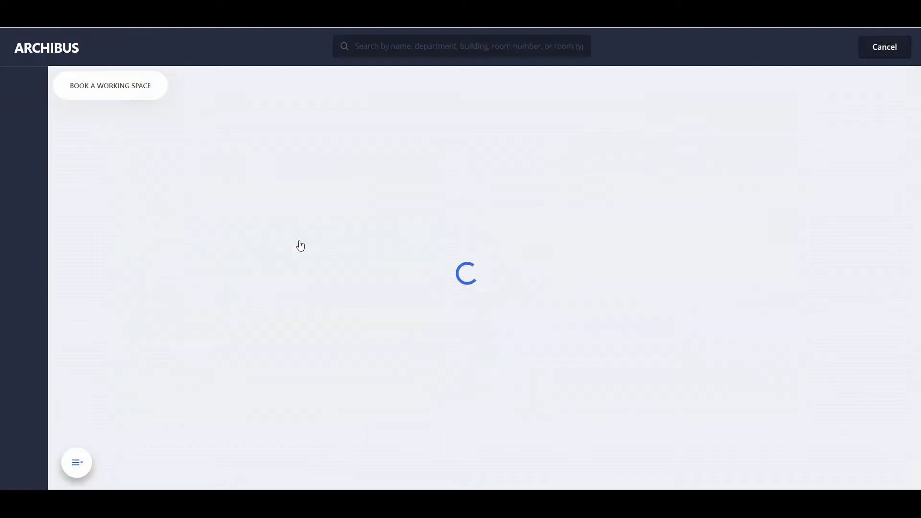
{"action": "left_click", "coordinate": [397, 46]}
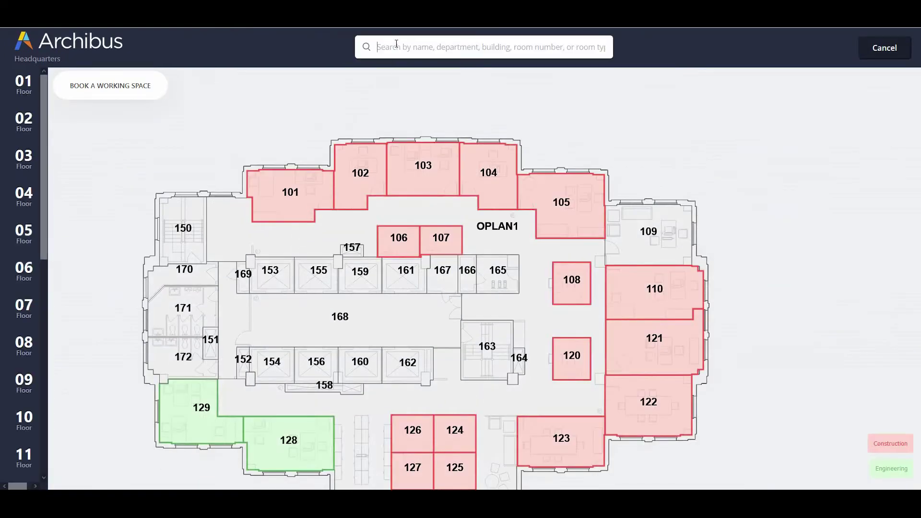
{"action": "right_click", "coordinate": [397, 45]}
{"action": "left_click", "coordinate": [415, 96]}
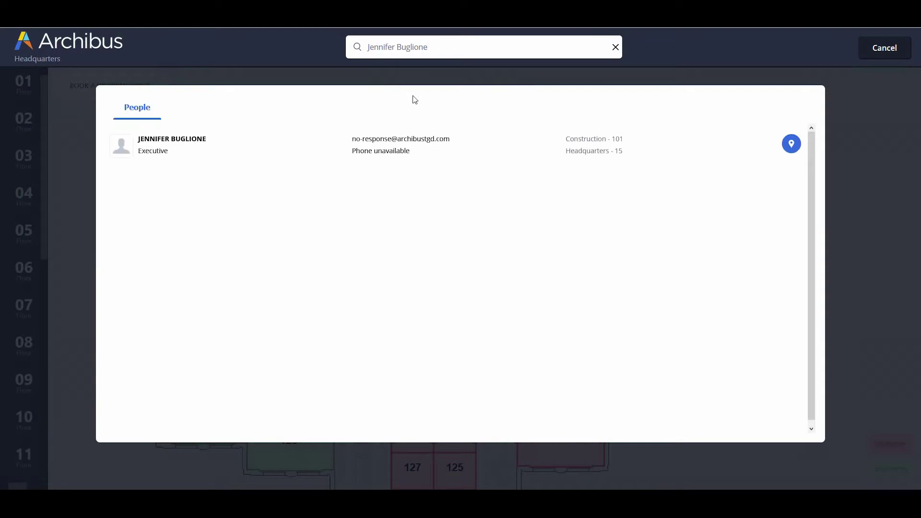
{"action": "left_click", "coordinate": [409, 147]}
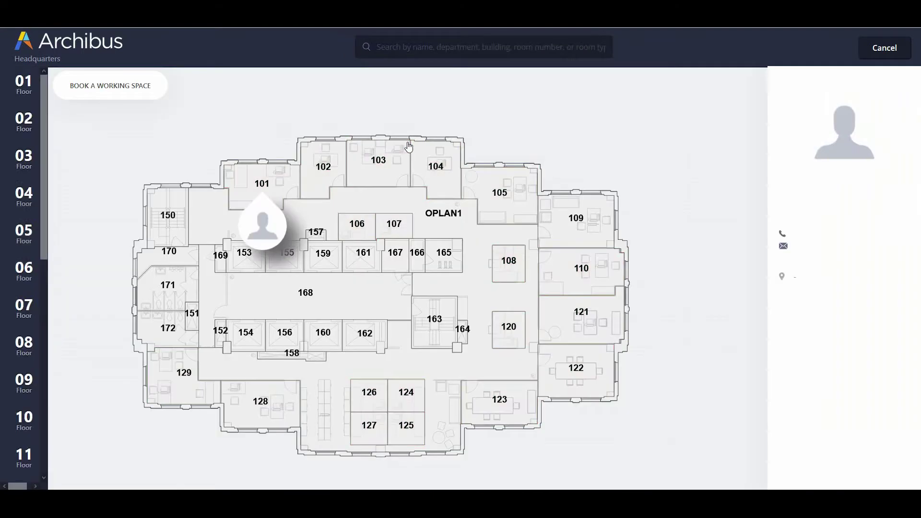
{"action": "left_click", "coordinate": [132, 91]}
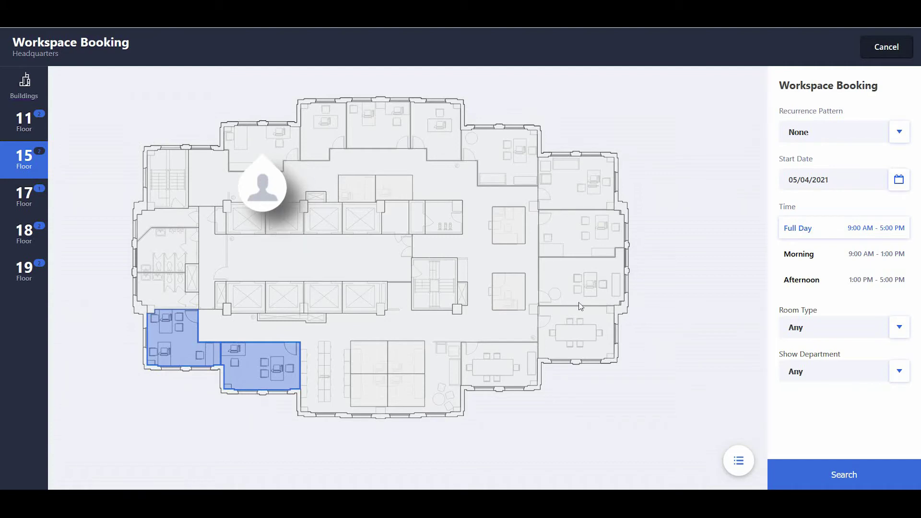
- Book Office 128 for myself for the afternoon of May 4, 2021, then return to the main plan
{"action": "left_click", "coordinate": [808, 287]}
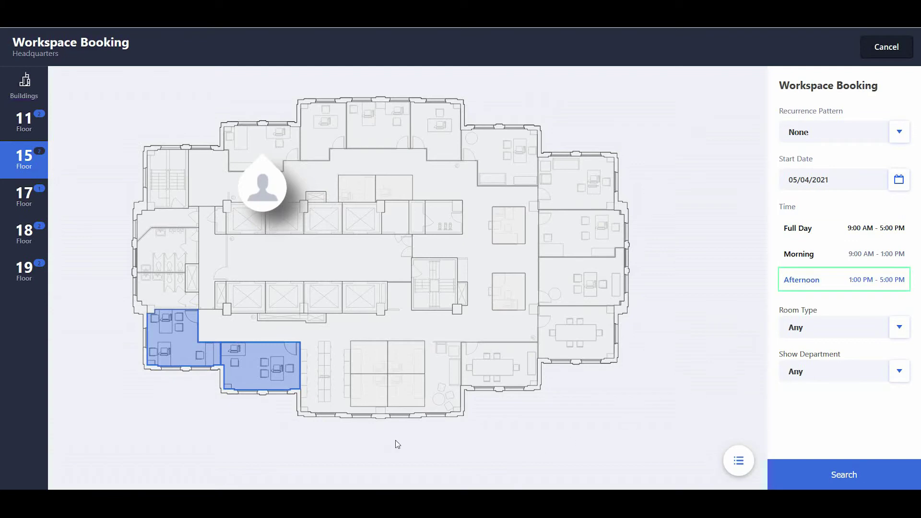
{"action": "left_click", "coordinate": [255, 359]}
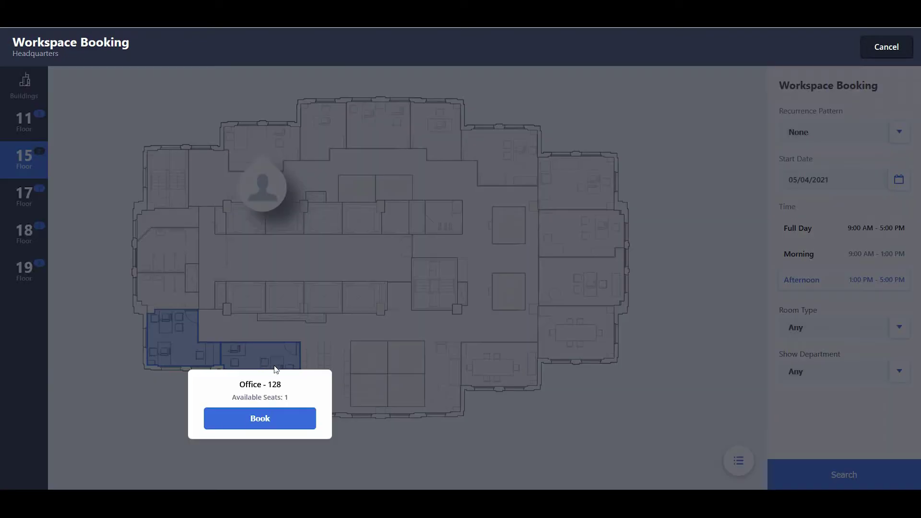
{"action": "left_click", "coordinate": [264, 419]}
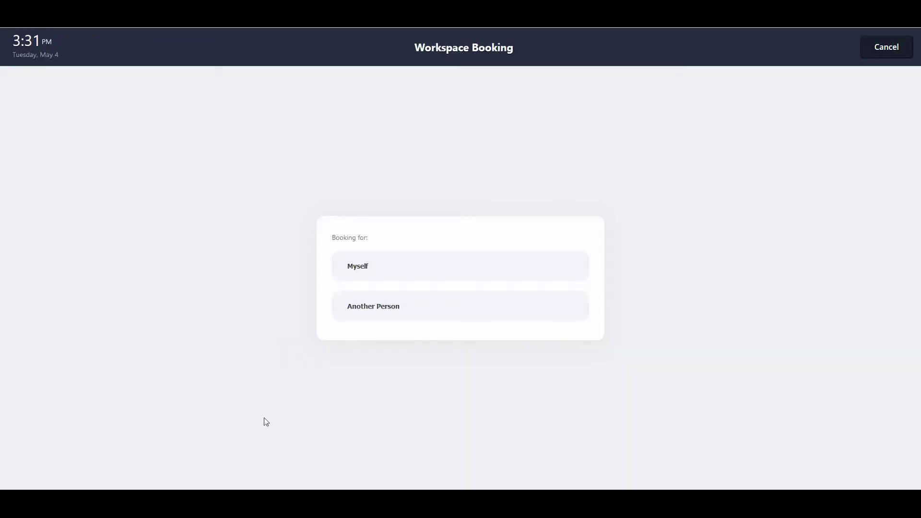
{"action": "left_click", "coordinate": [379, 271]}
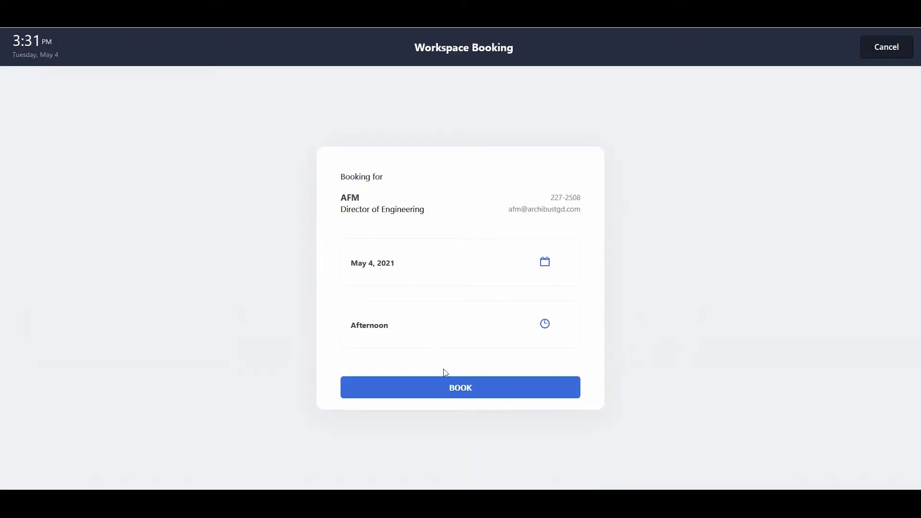
{"action": "left_click", "coordinate": [455, 391]}
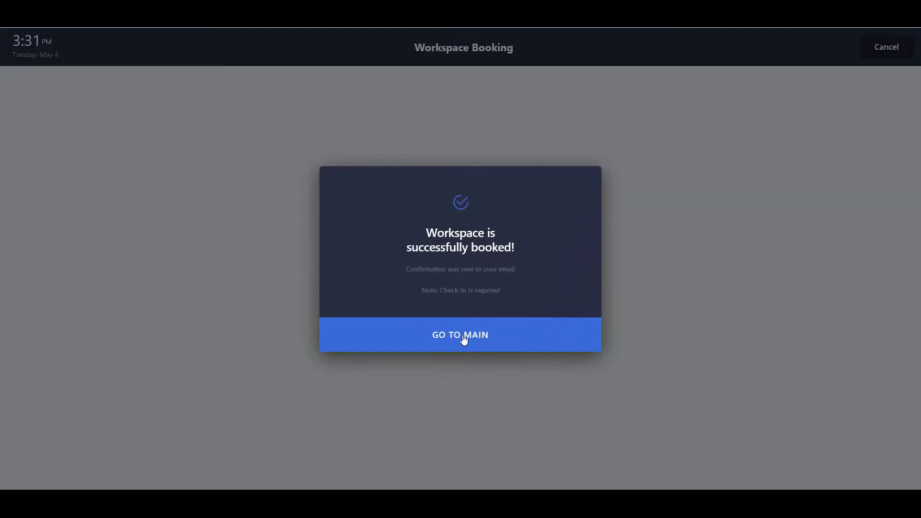
{"action": "left_click", "coordinate": [464, 339]}
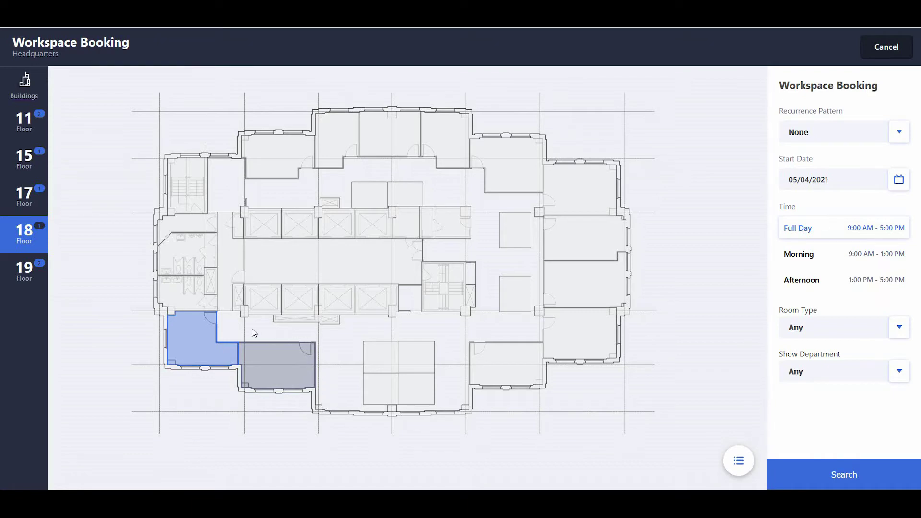
- View the booking card showing who has booked the grey office
{"action": "left_click", "coordinate": [278, 365]}
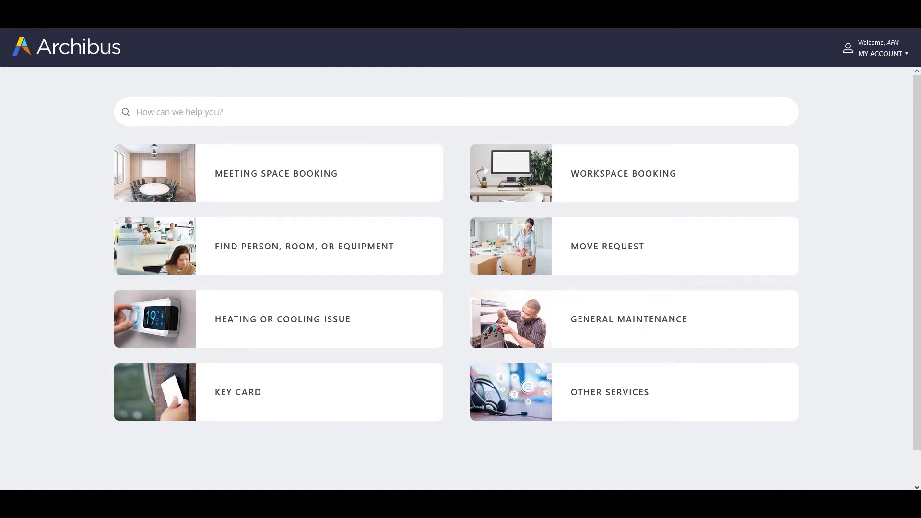
- Set the FullDayBookingsOnly hoteling parameter value to 1 and save it
{"action": "left_click", "coordinate": [637, 173]}
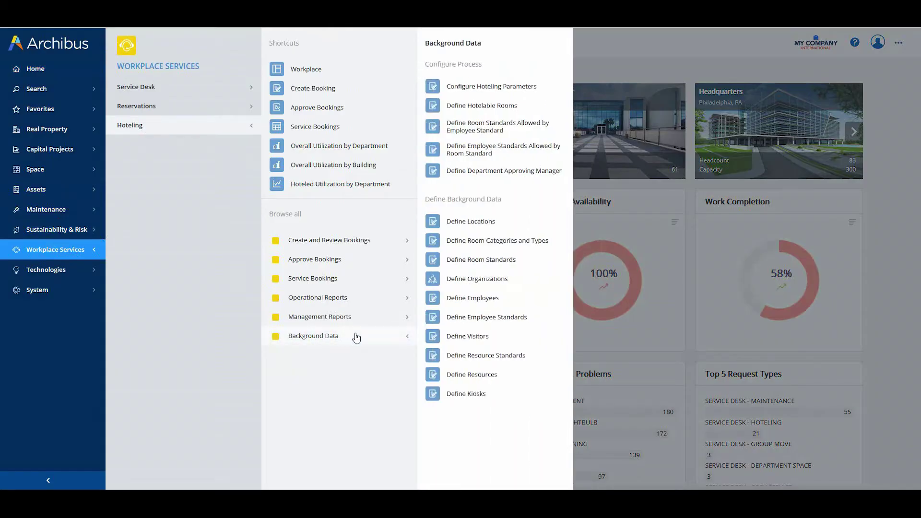
{"action": "left_click", "coordinate": [494, 91]}
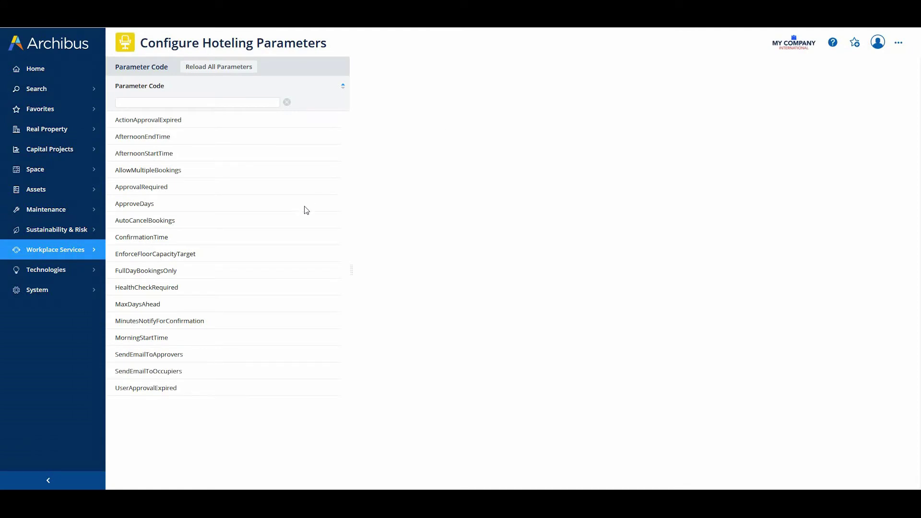
{"action": "left_click", "coordinate": [171, 272]}
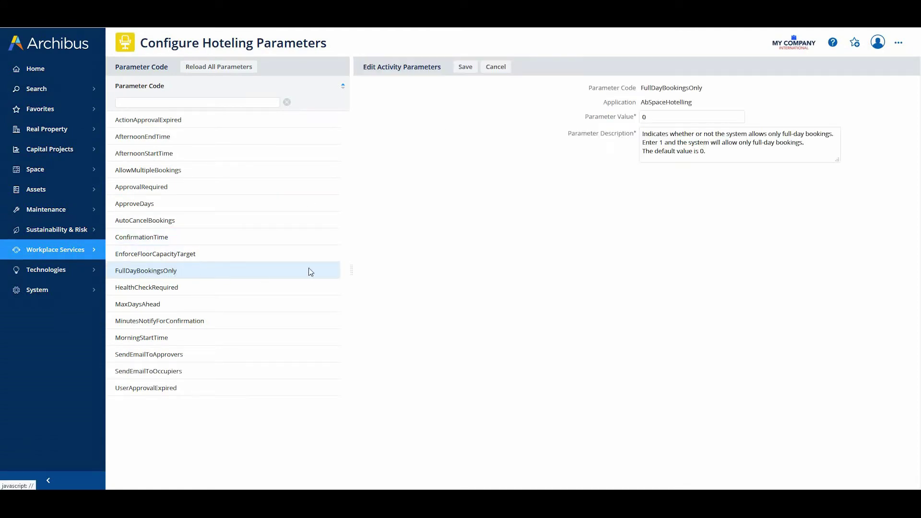
{"action": "left_click", "coordinate": [646, 116]}
{"action": "type", "text": "1"}
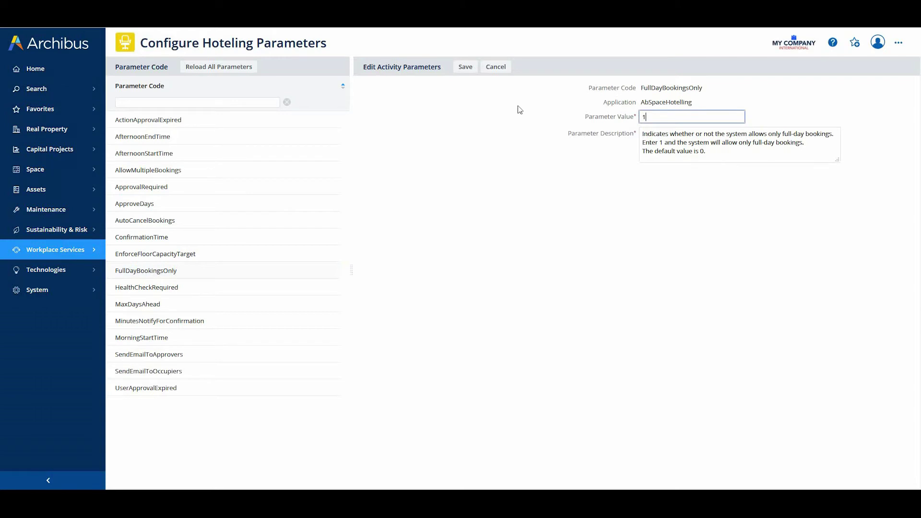
{"action": "left_click", "coordinate": [466, 70]}
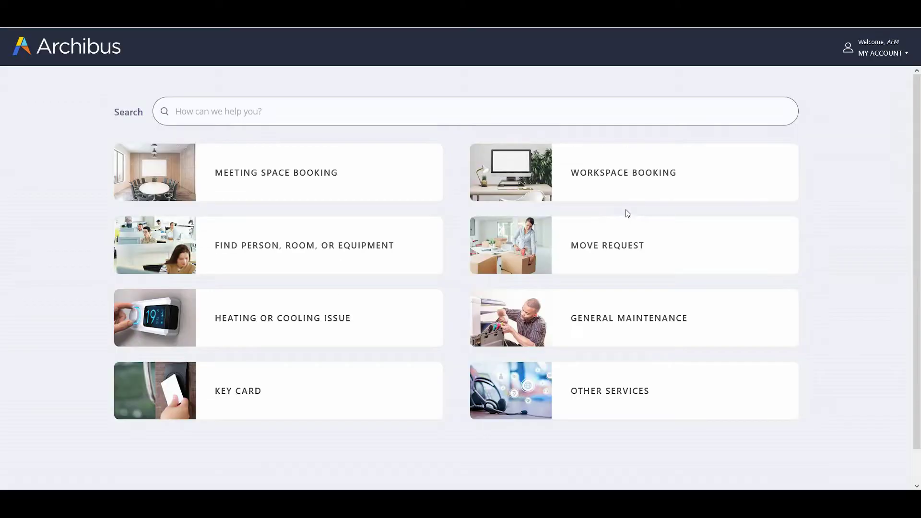
- Open Workspace Booking for Headquarters to see offices 121 and 122 available on floor 11
{"action": "left_click", "coordinate": [627, 185]}
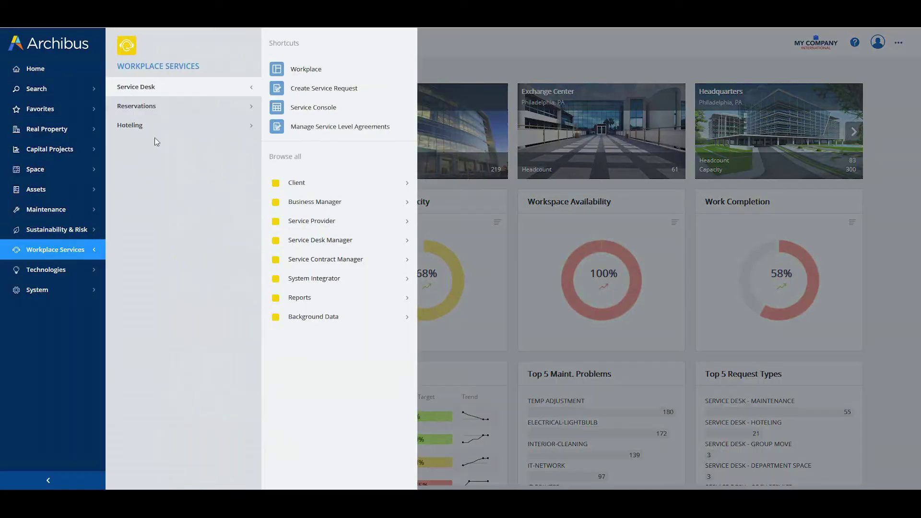
- Show the Workplace Services Hoteling tasks
{"action": "left_click", "coordinate": [166, 126]}
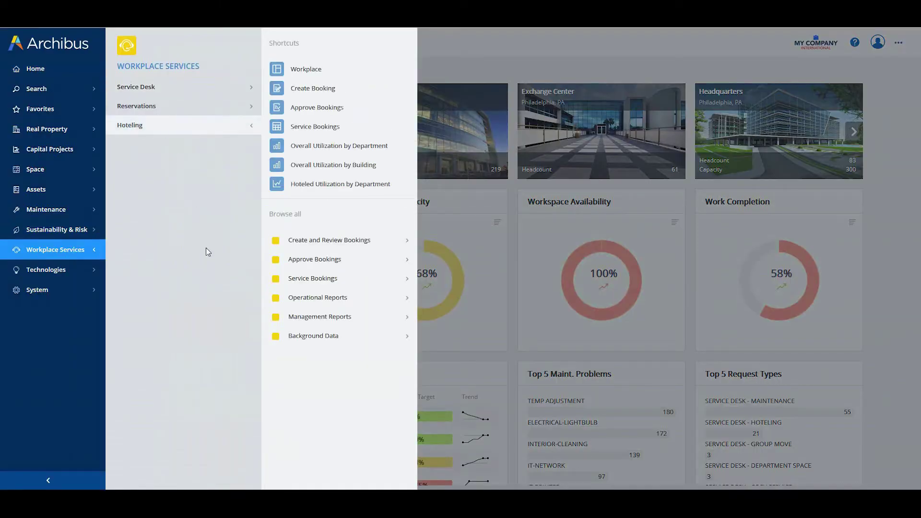
- In Configure Hoteling Parameters, change MaxDaysAhead from 180 to 30 and save it
{"action": "left_click", "coordinate": [301, 338]}
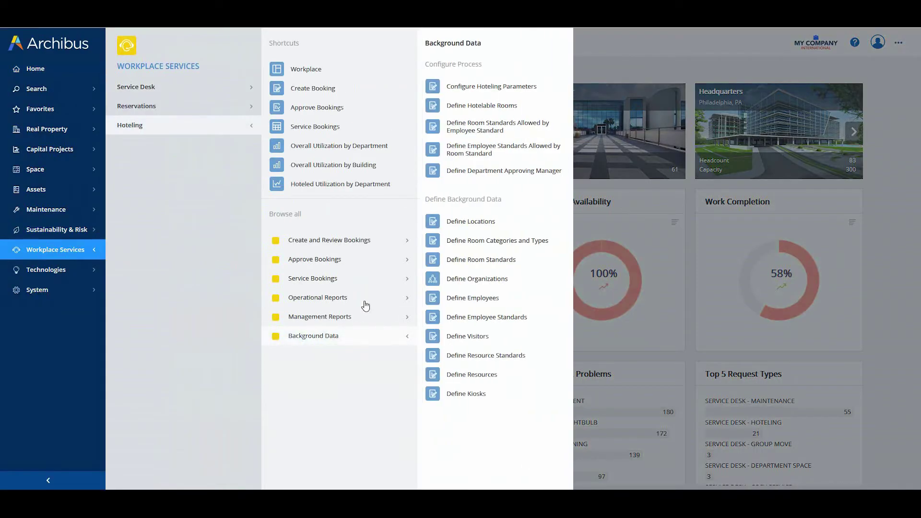
{"action": "left_click", "coordinate": [459, 87]}
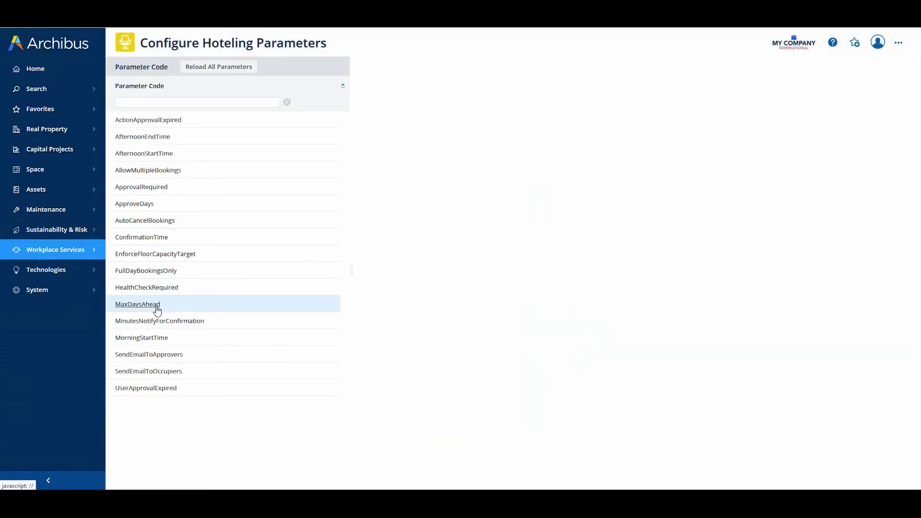
{"action": "left_click", "coordinate": [158, 309]}
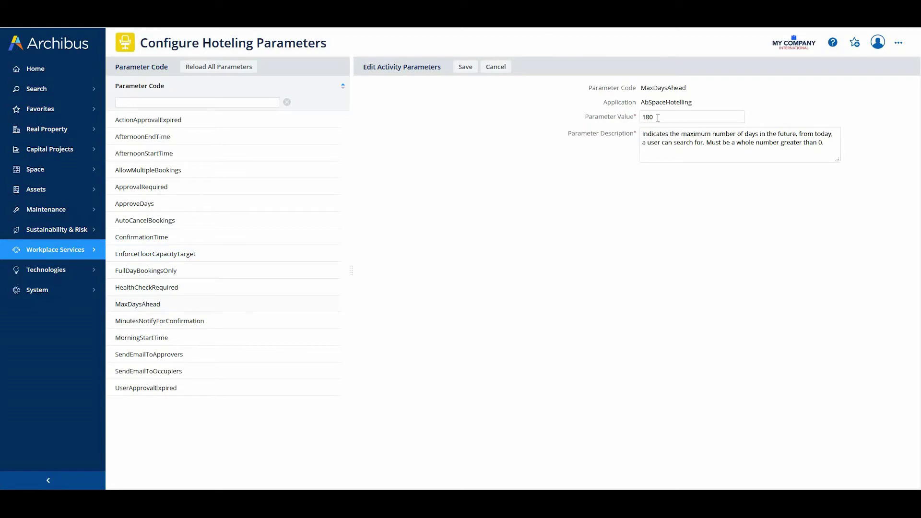
{"action": "left_click", "coordinate": [593, 114]}
{"action": "type", "text": "30"}
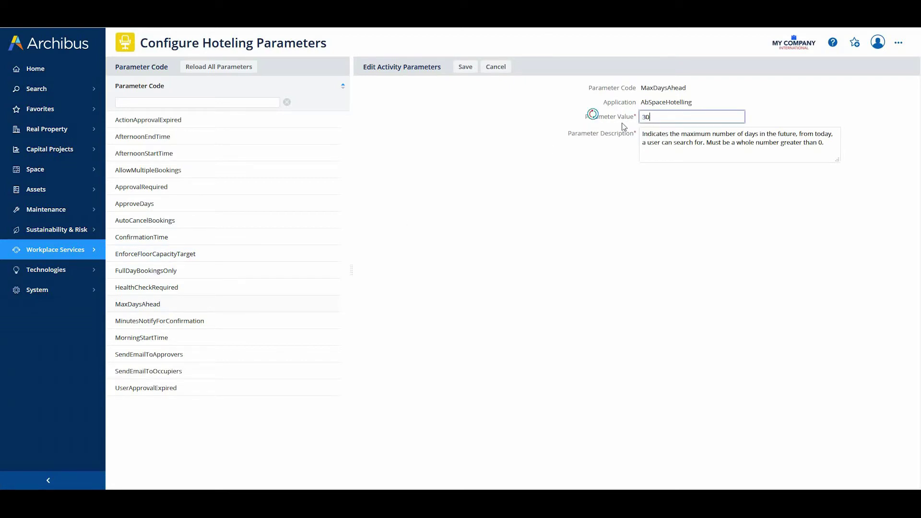
{"action": "left_click", "coordinate": [464, 68]}
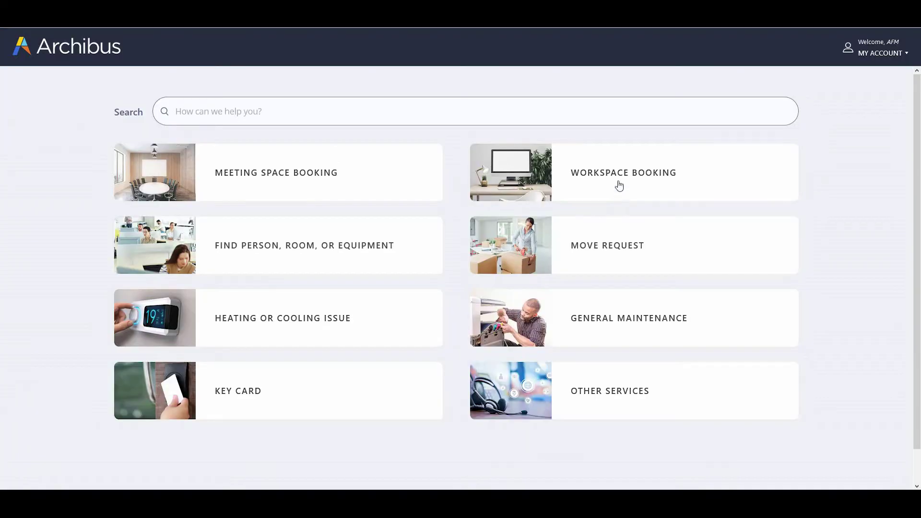
- Advance the Workspace Booking start-date calendar to June 2021, where only June 1–4 remain bookable
{"action": "left_click", "coordinate": [619, 186]}
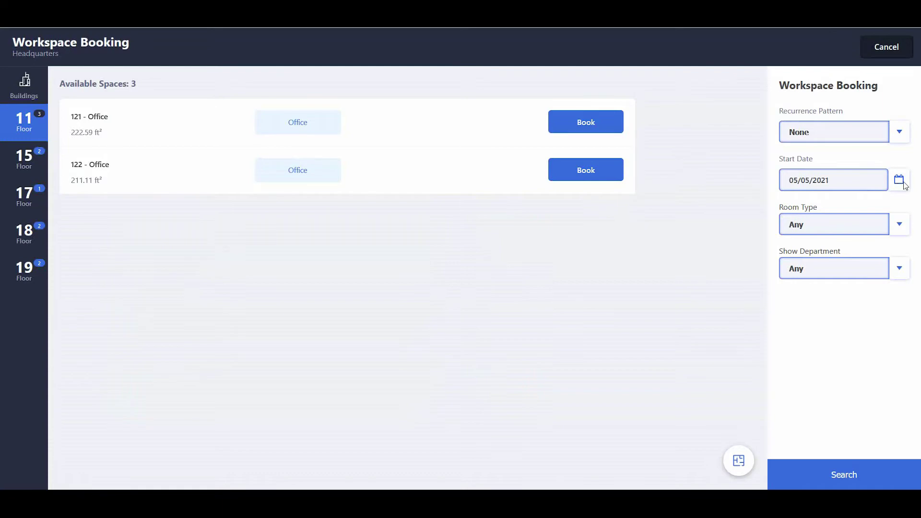
{"action": "left_click", "coordinate": [903, 184]}
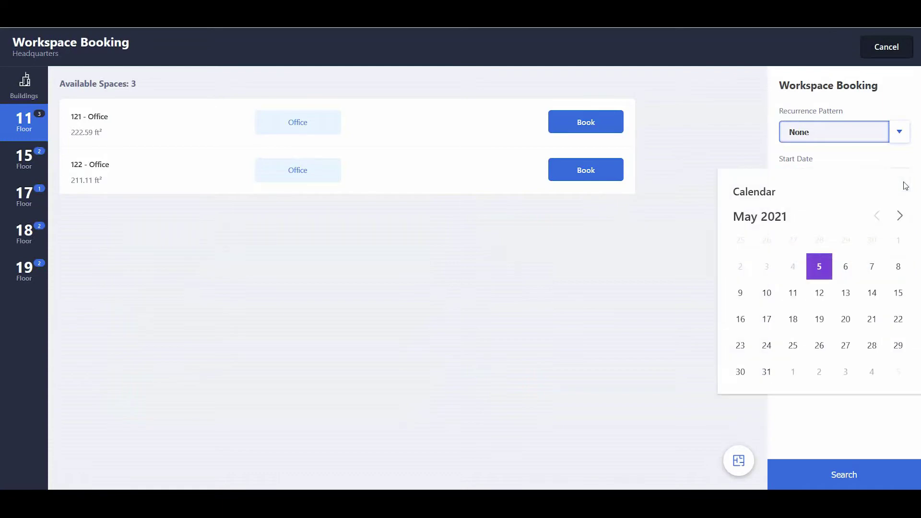
{"action": "left_click", "coordinate": [899, 216]}
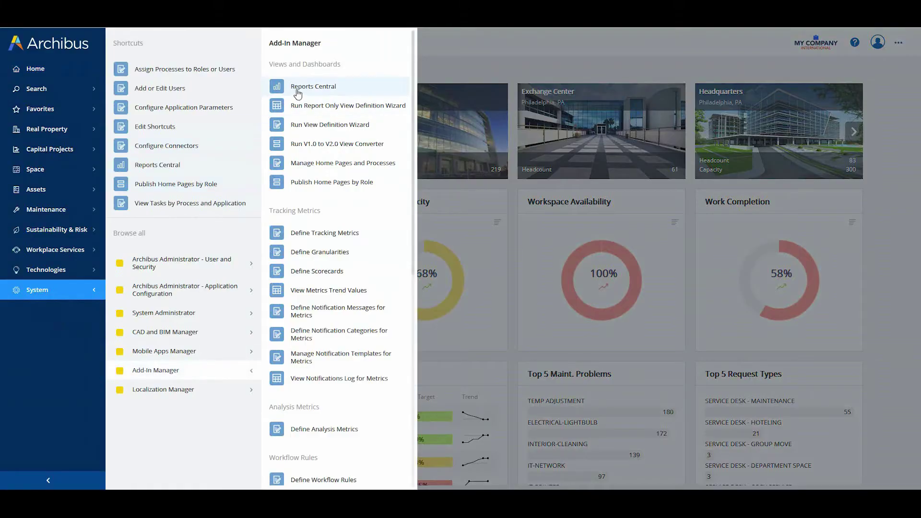
- Open the Departments table in Reports Central and add the Employee Headcount field
{"action": "left_click", "coordinate": [297, 94]}
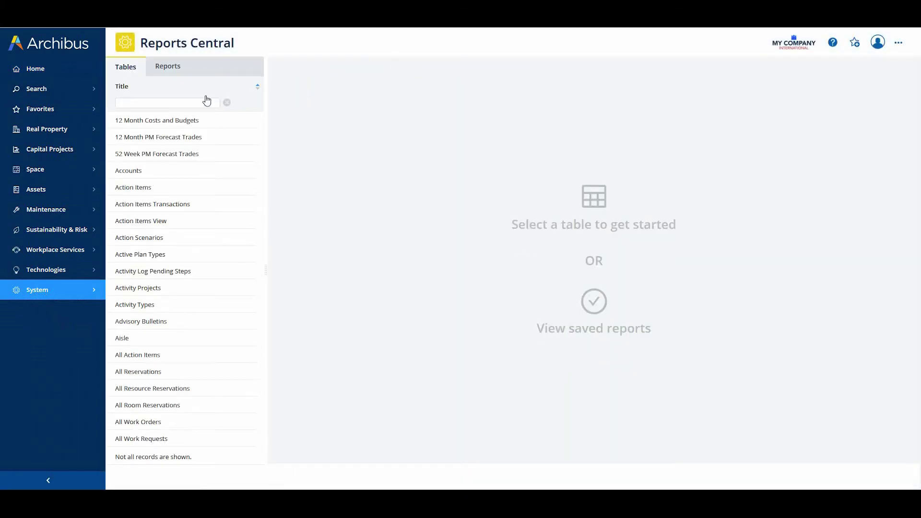
{"action": "left_click", "coordinate": [176, 100]}
{"action": "type", "text": "depart"}
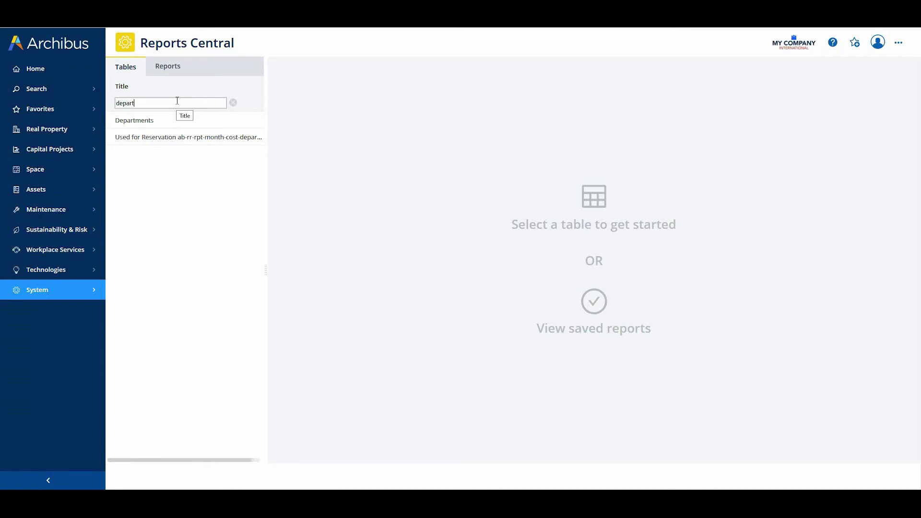
{"action": "left_click", "coordinate": [158, 121]}
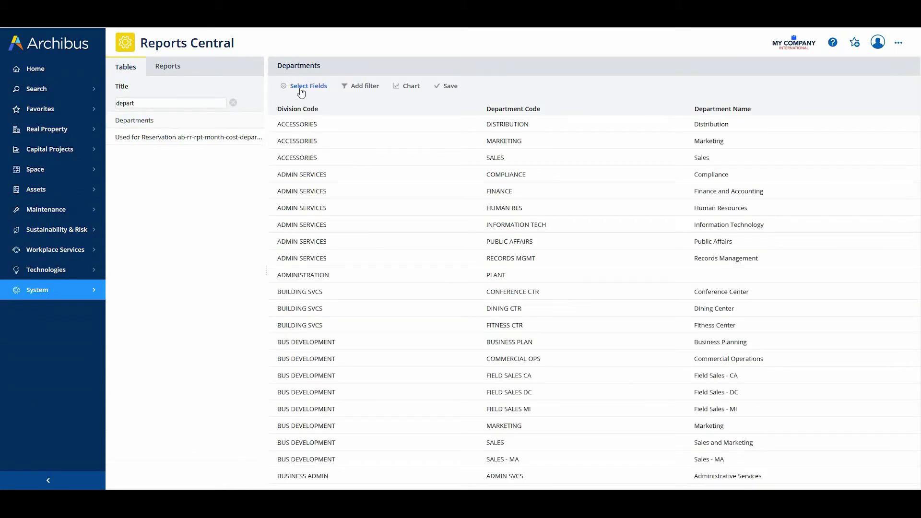
{"action": "left_click", "coordinate": [308, 87]}
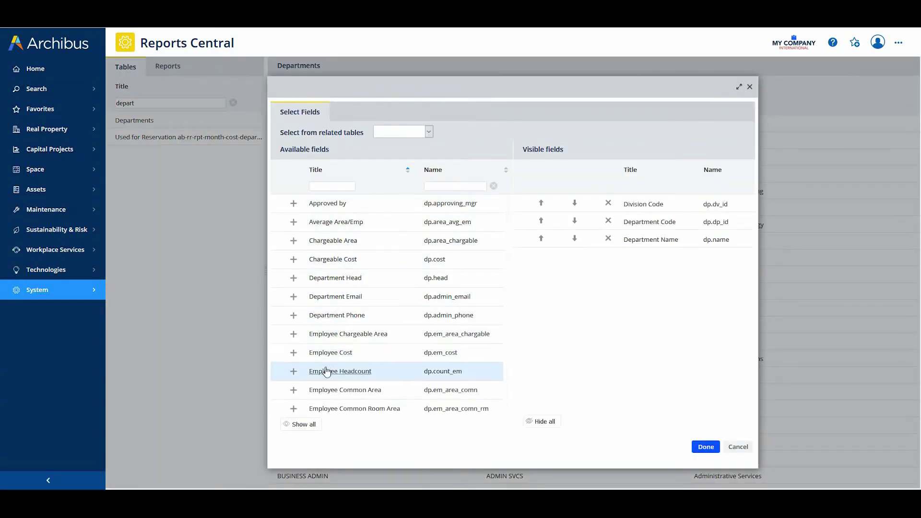
{"action": "left_click", "coordinate": [341, 372]}
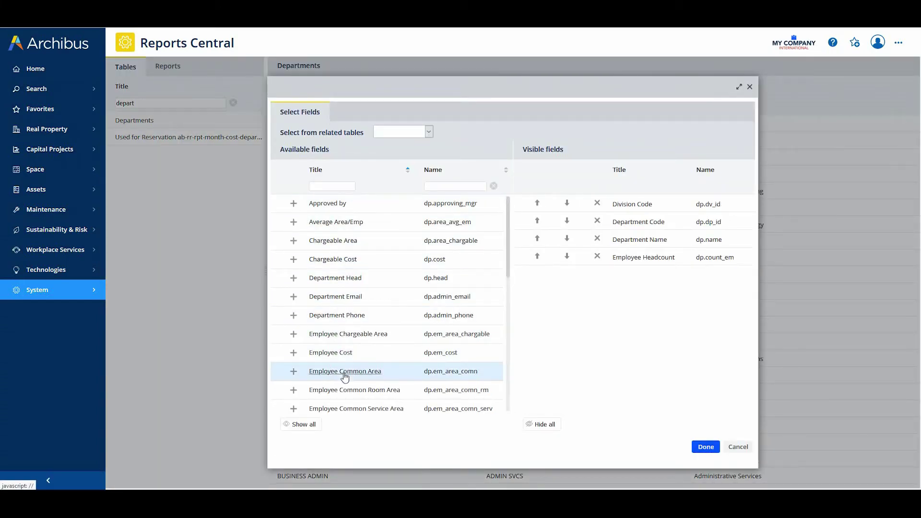
{"action": "left_click", "coordinate": [706, 446]}
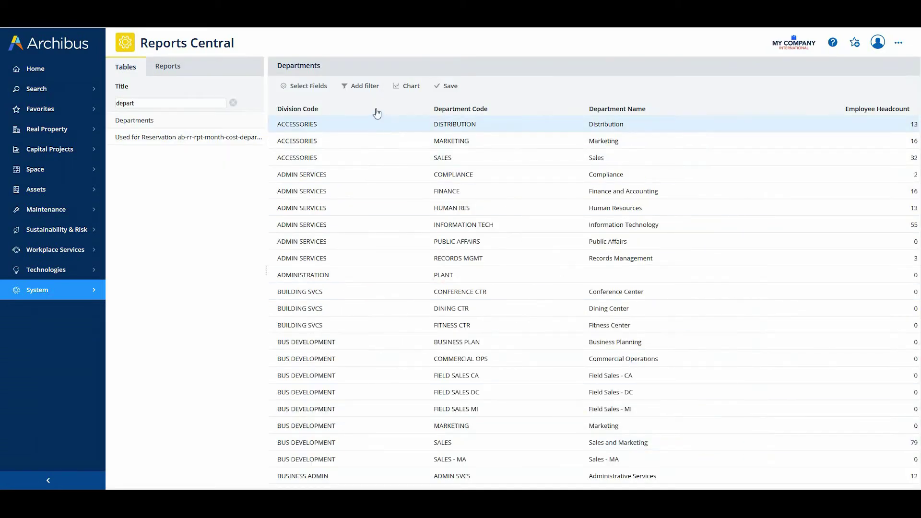
- Add filters for Department Code, Department Name and Division Code
{"action": "left_click", "coordinate": [364, 90]}
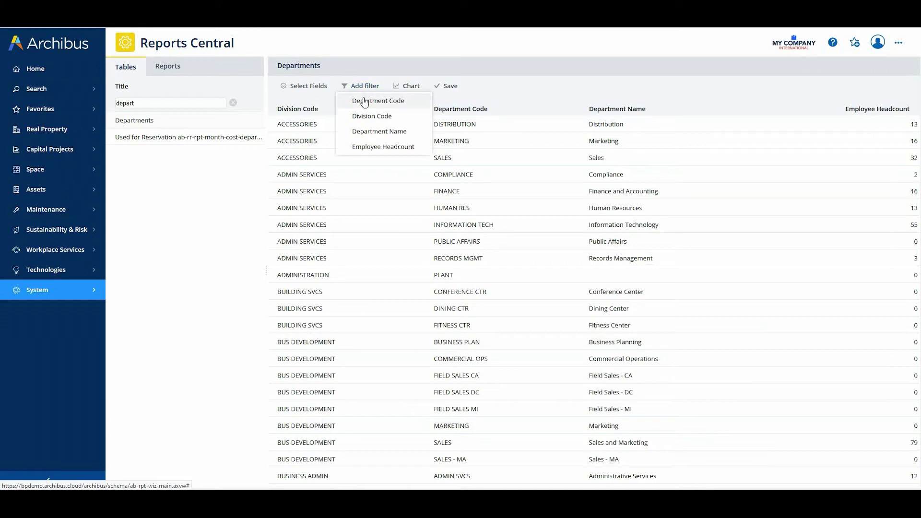
{"action": "left_click", "coordinate": [363, 97]}
{"action": "left_click", "coordinate": [364, 90]}
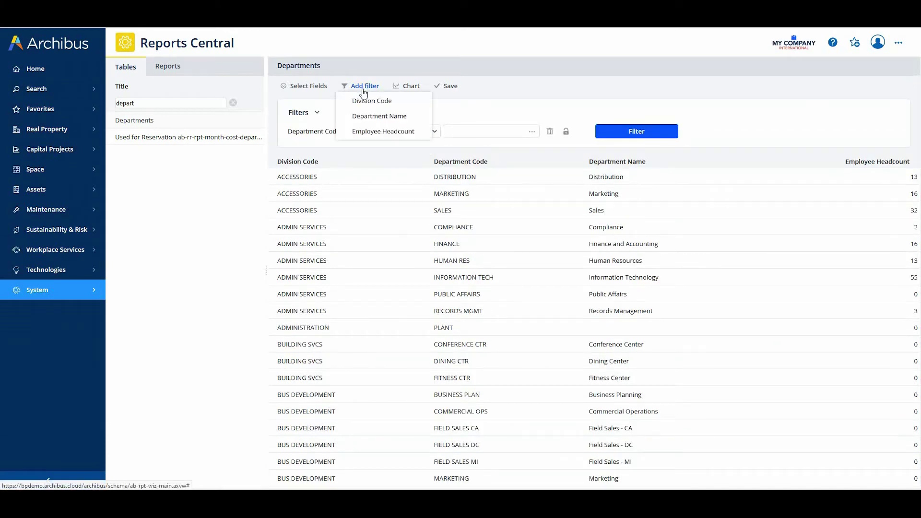
{"action": "left_click", "coordinate": [364, 117]}
{"action": "left_click", "coordinate": [364, 90]}
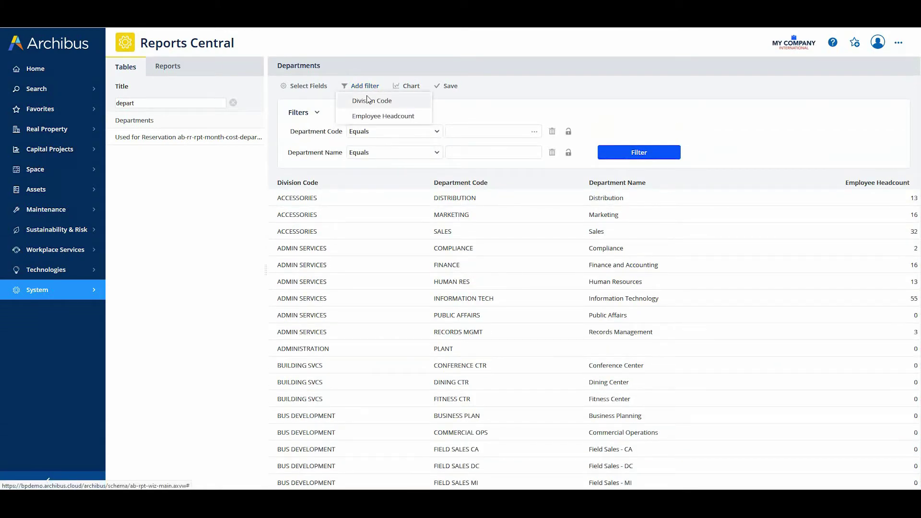
{"action": "left_click", "coordinate": [367, 99]}
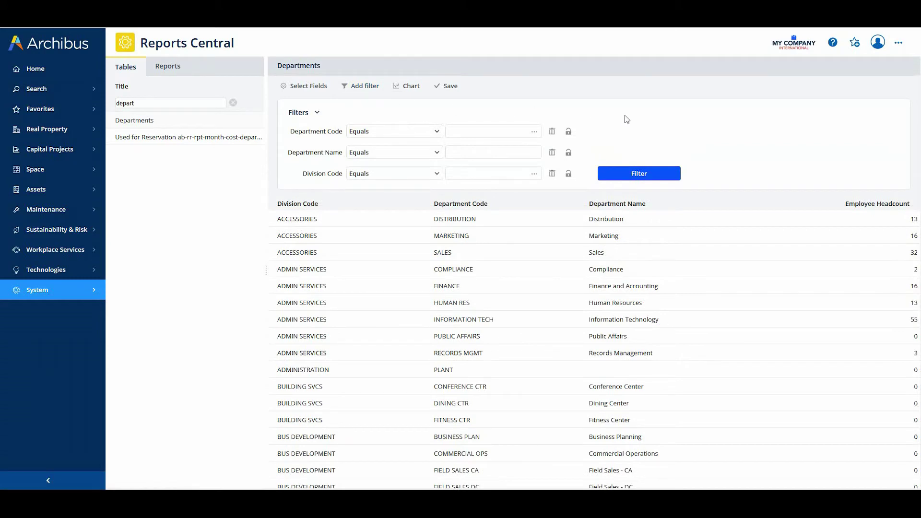
- Create a bar chart with Department Name categories and Employee Headcount values
{"action": "left_click", "coordinate": [412, 91]}
{"action": "left_click", "coordinate": [415, 100]}
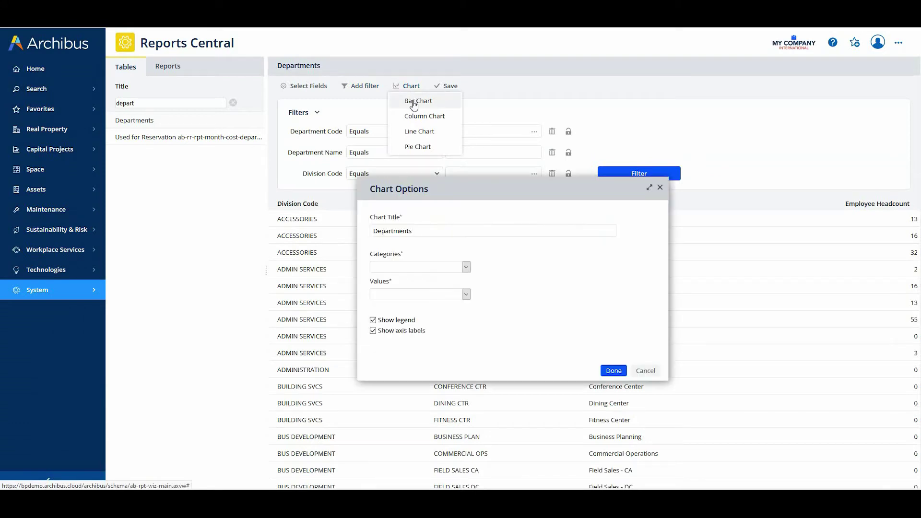
{"action": "left_click", "coordinate": [466, 267]}
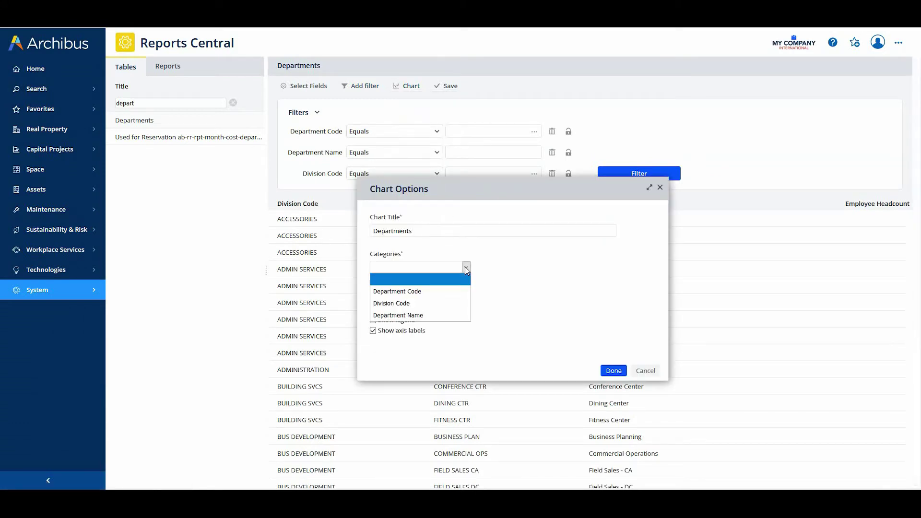
{"action": "left_click", "coordinate": [430, 314]}
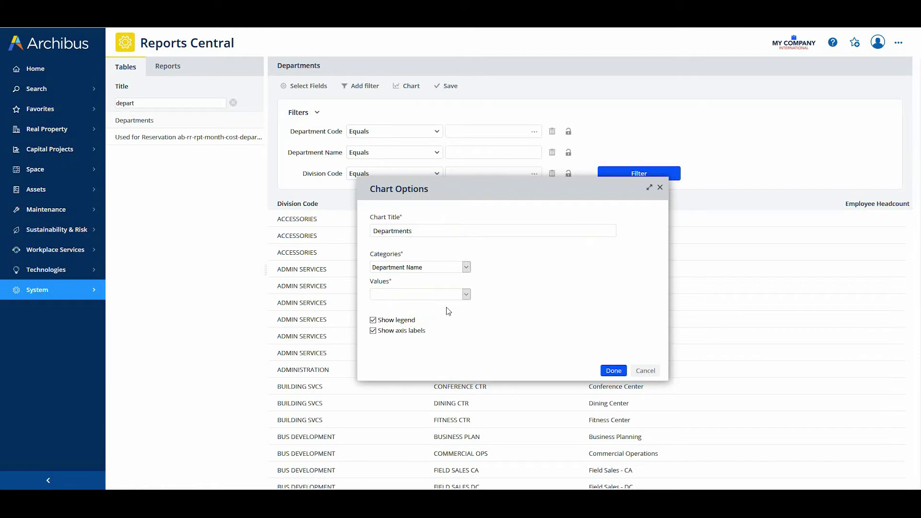
{"action": "left_click", "coordinate": [465, 295]}
{"action": "left_click", "coordinate": [439, 318]}
{"action": "left_click", "coordinate": [610, 370]}
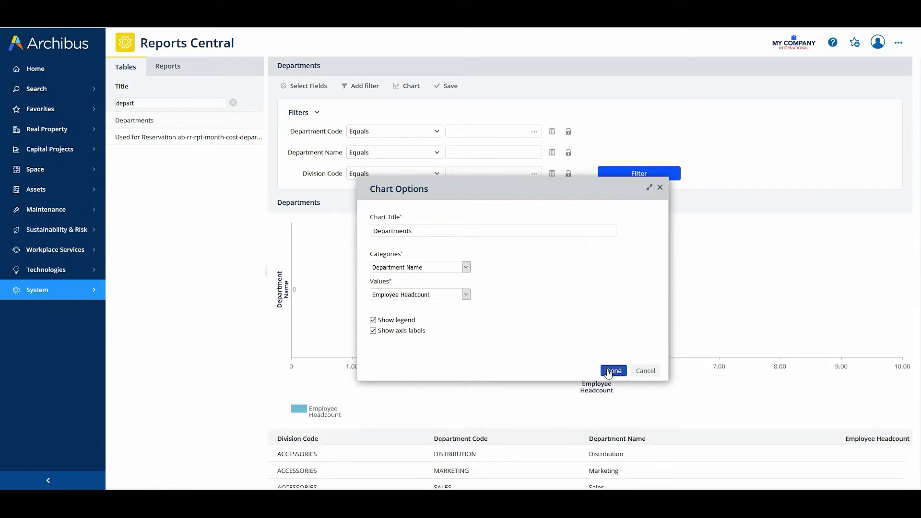
- Filter the table and chart by Division Code ADMIN SERVICES
{"action": "mouse_move", "coordinate": [549, 334]}
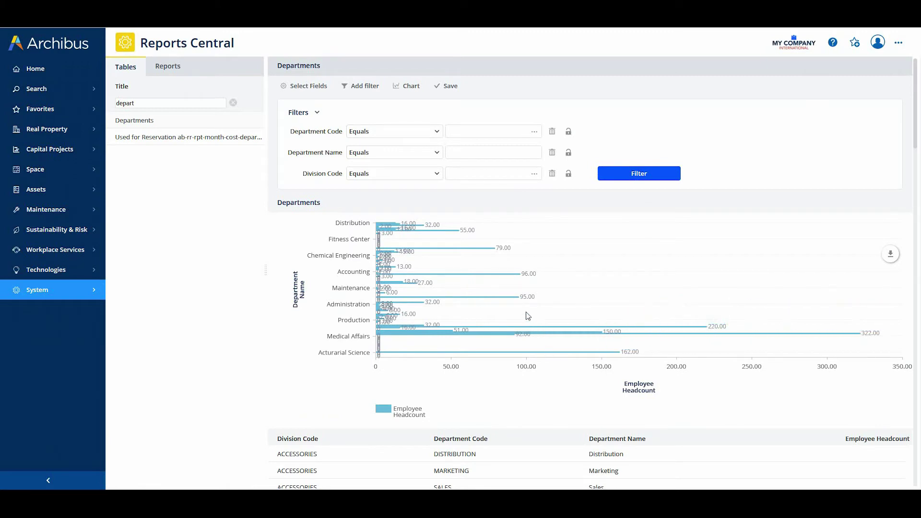
{"action": "mouse_move", "coordinate": [515, 301]}
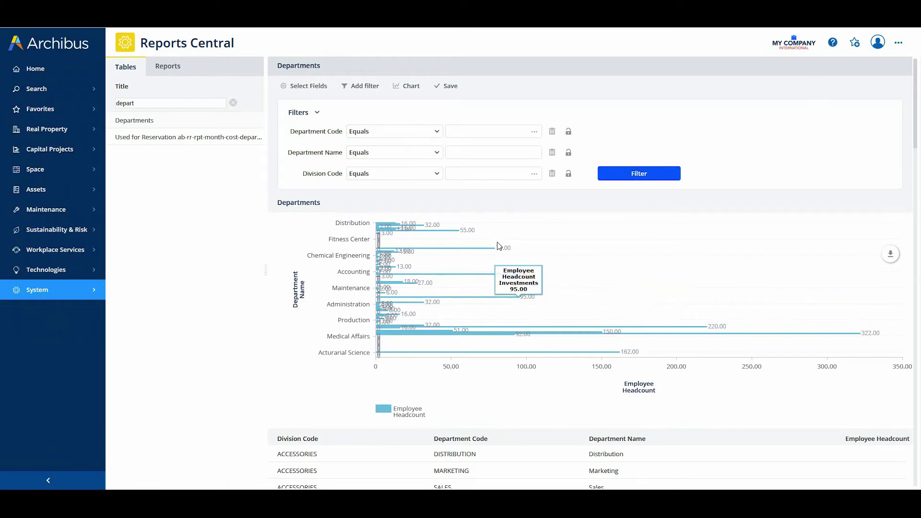
{"action": "left_click", "coordinate": [457, 171]}
{"action": "right_click", "coordinate": [457, 171]}
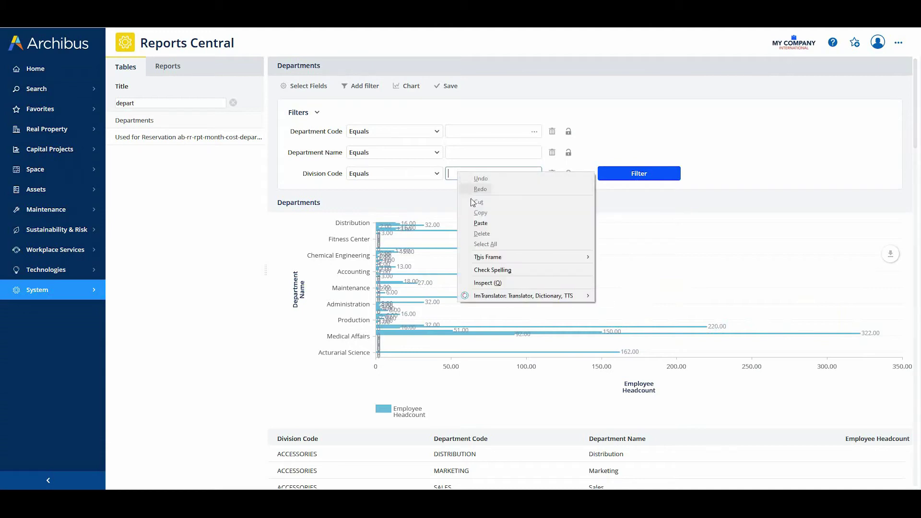
{"action": "left_click", "coordinate": [481, 223]}
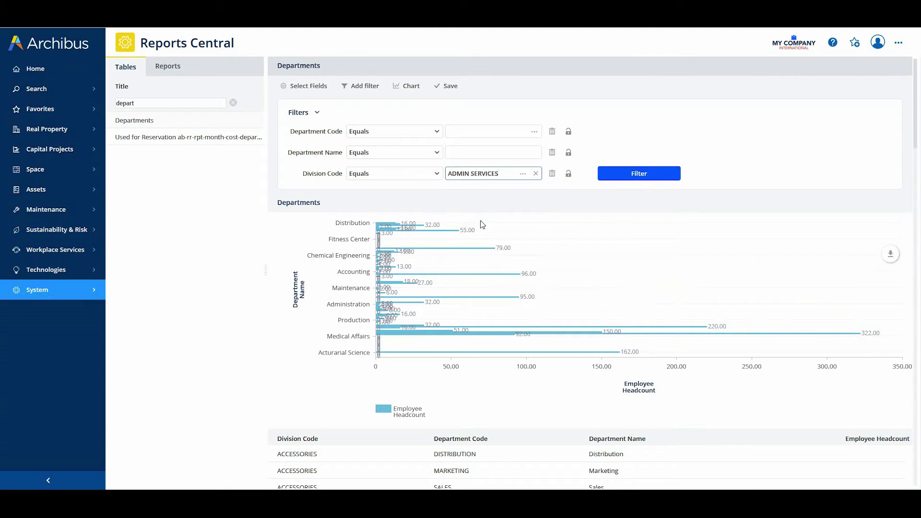
{"action": "left_click", "coordinate": [630, 176]}
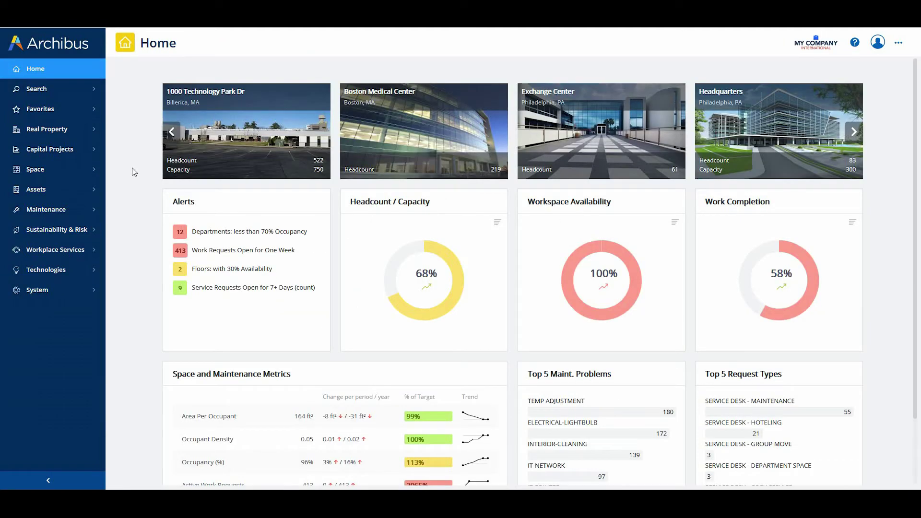
- Open the Move Console from Space > Moves, listing 26 move records by status
{"action": "left_click", "coordinate": [53, 170]}
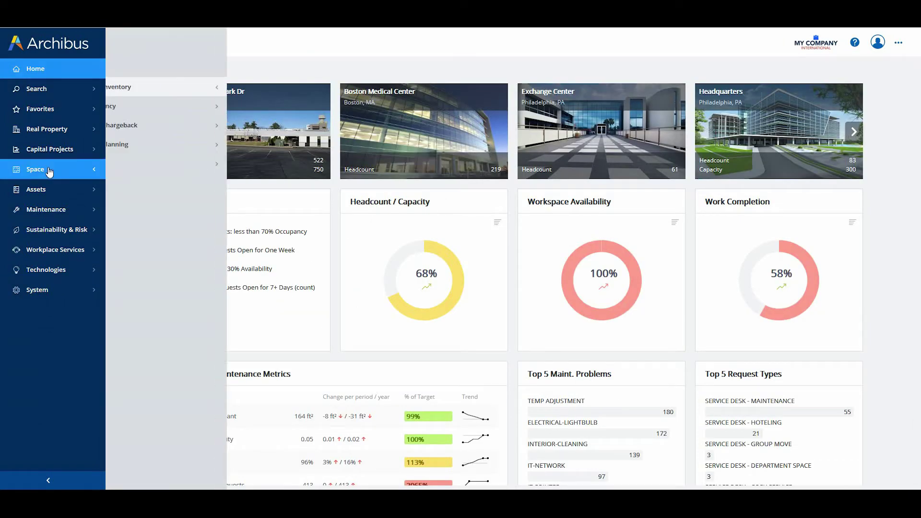
{"action": "left_click", "coordinate": [135, 165]}
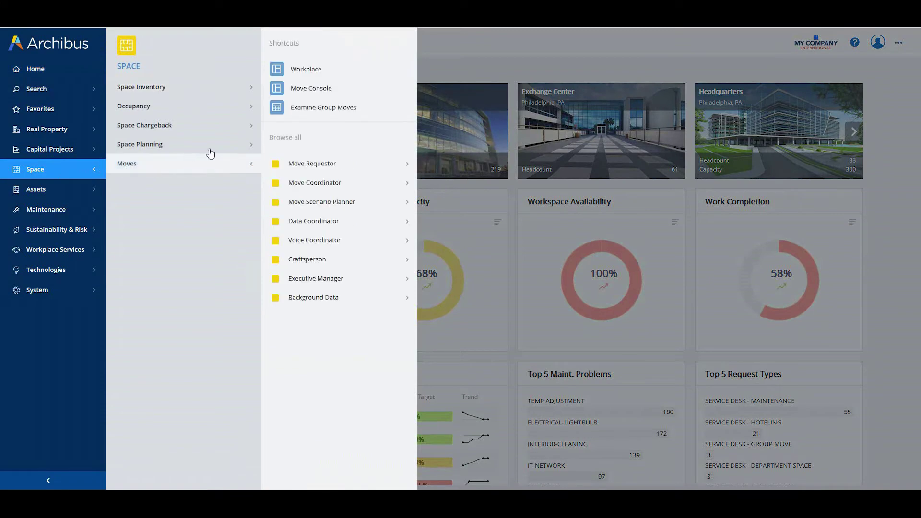
{"action": "left_click", "coordinate": [308, 88]}
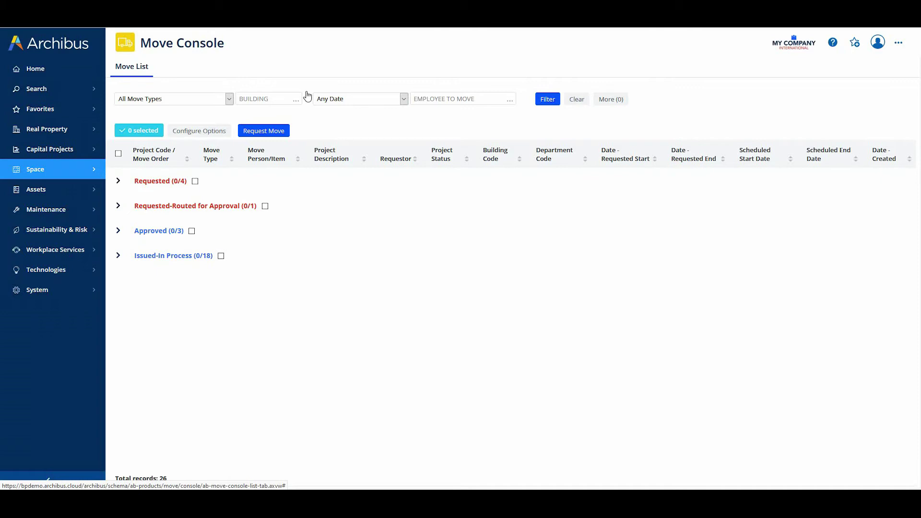
{"action": "left_click", "coordinate": [274, 135]}
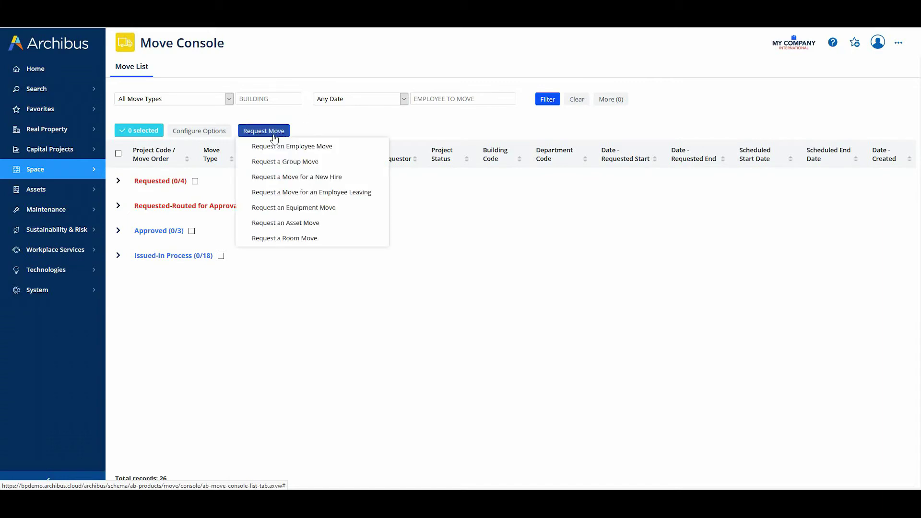
{"action": "left_click", "coordinate": [281, 146]}
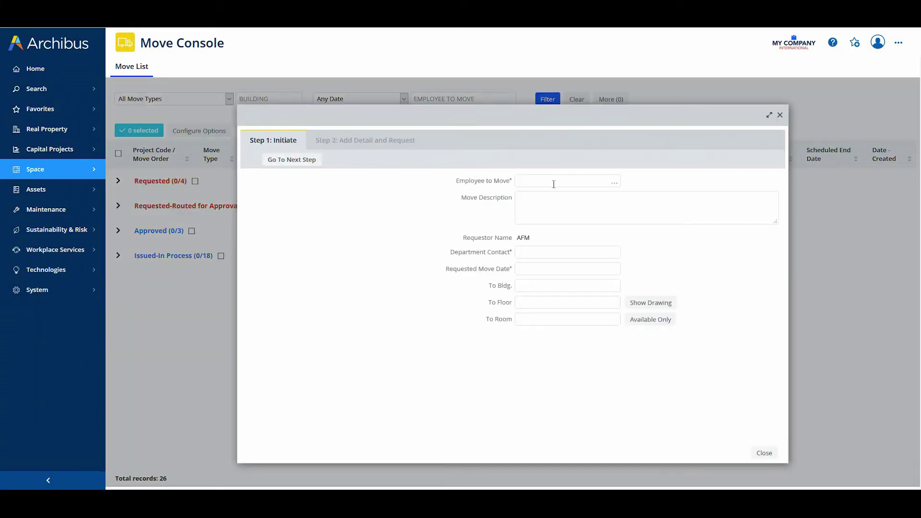
{"action": "left_click", "coordinate": [614, 183]}
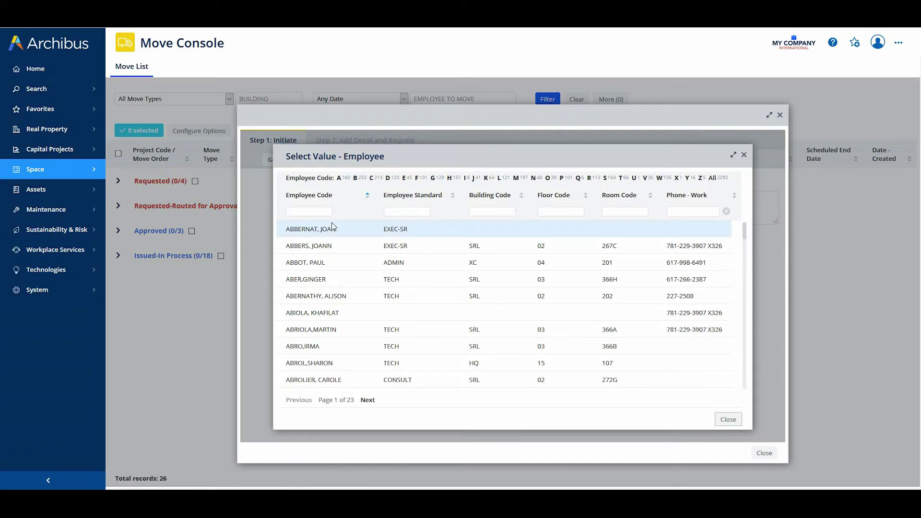
{"action": "left_click", "coordinate": [320, 230]}
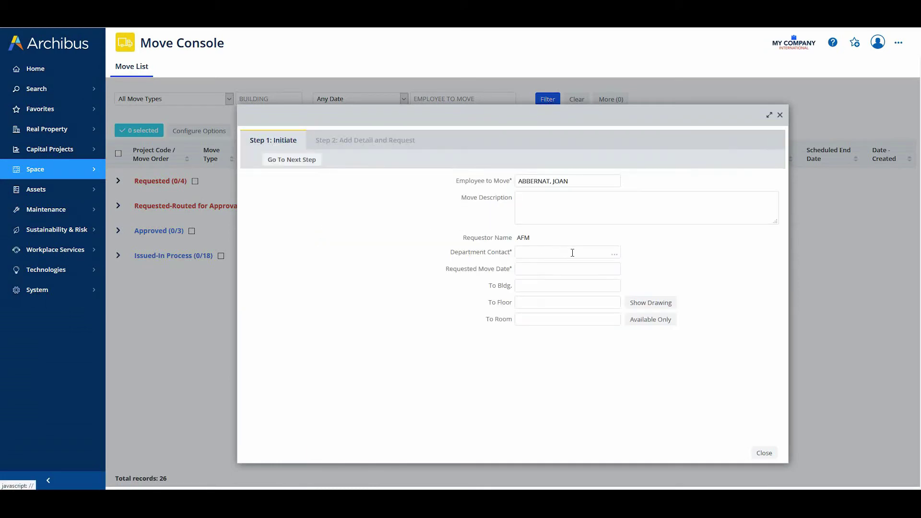
{"action": "left_click", "coordinate": [614, 254]}
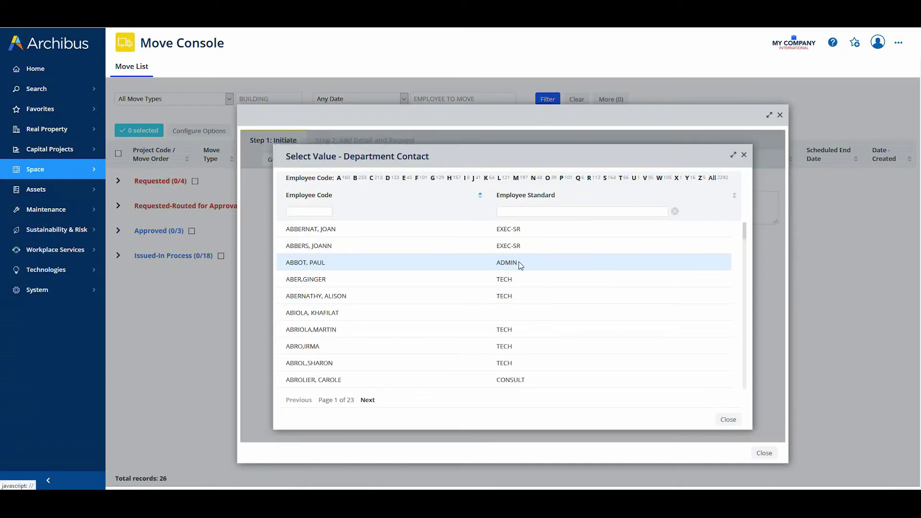
{"action": "left_click", "coordinate": [520, 263]}
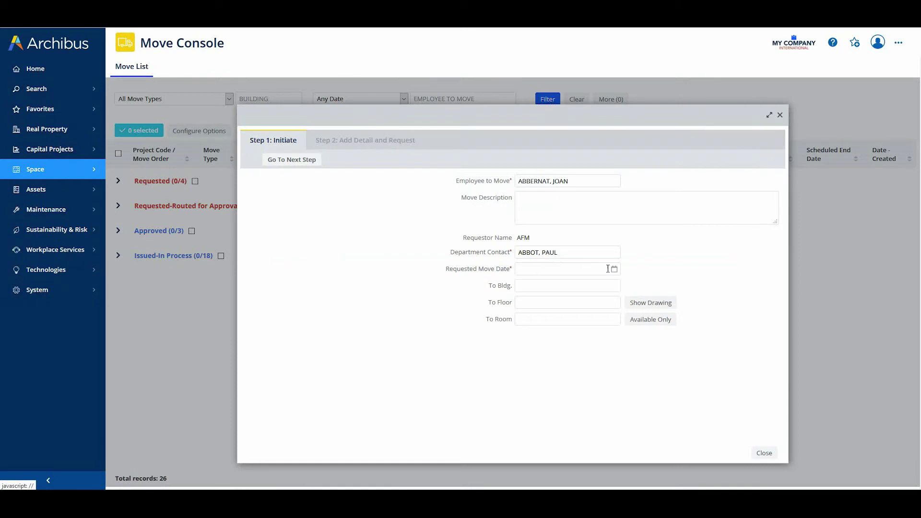
{"action": "left_click", "coordinate": [613, 269]}
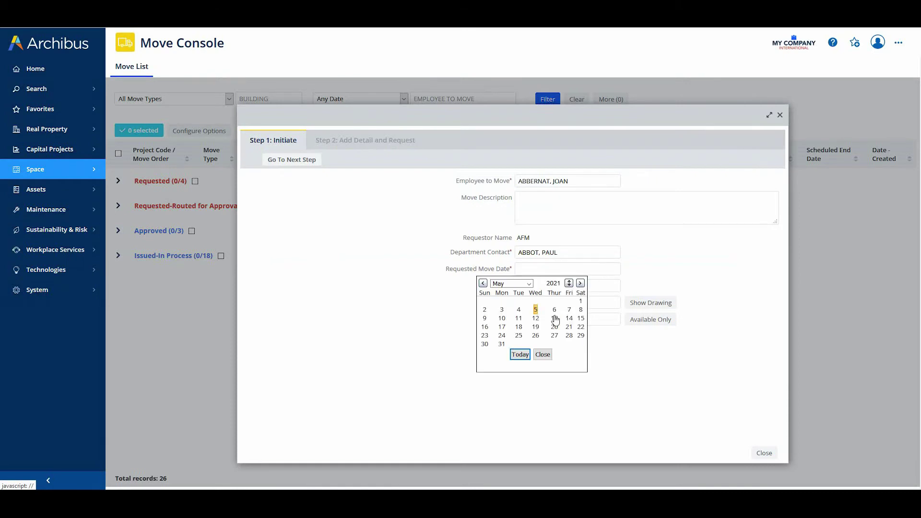
{"action": "left_click", "coordinate": [536, 319]}
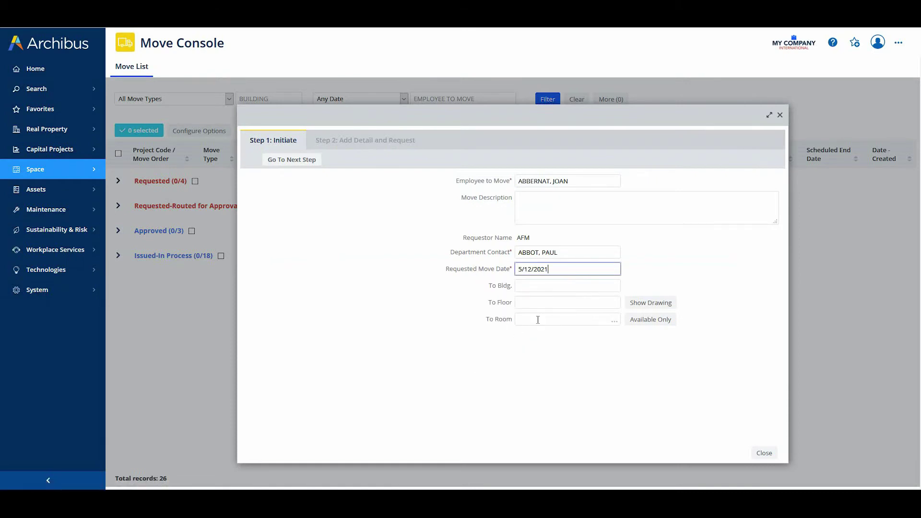
{"action": "left_click", "coordinate": [614, 288]}
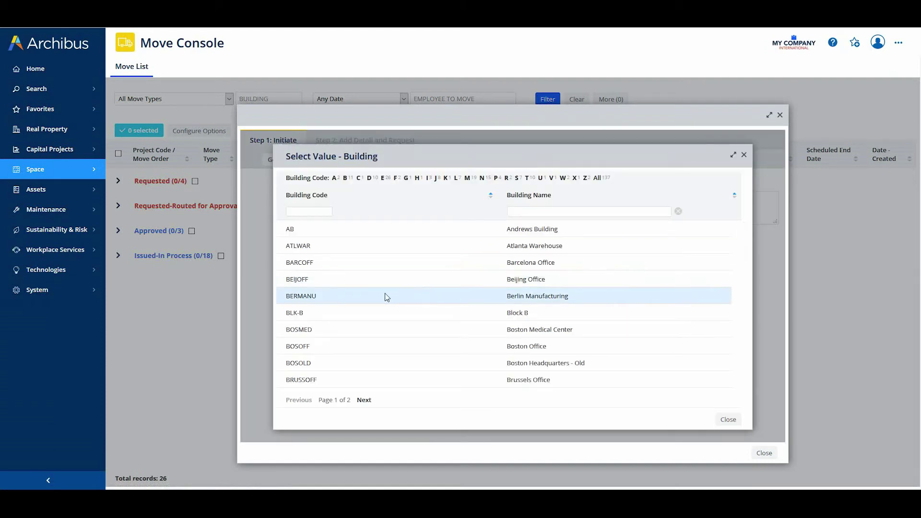
{"action": "left_click", "coordinate": [299, 330]}
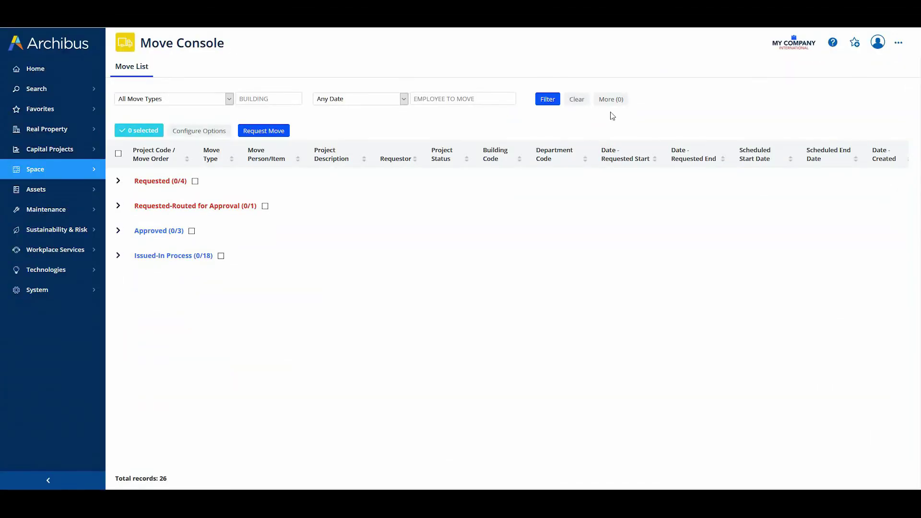
- Show the additional move list filters under More (0)
{"action": "left_click", "coordinate": [613, 101]}
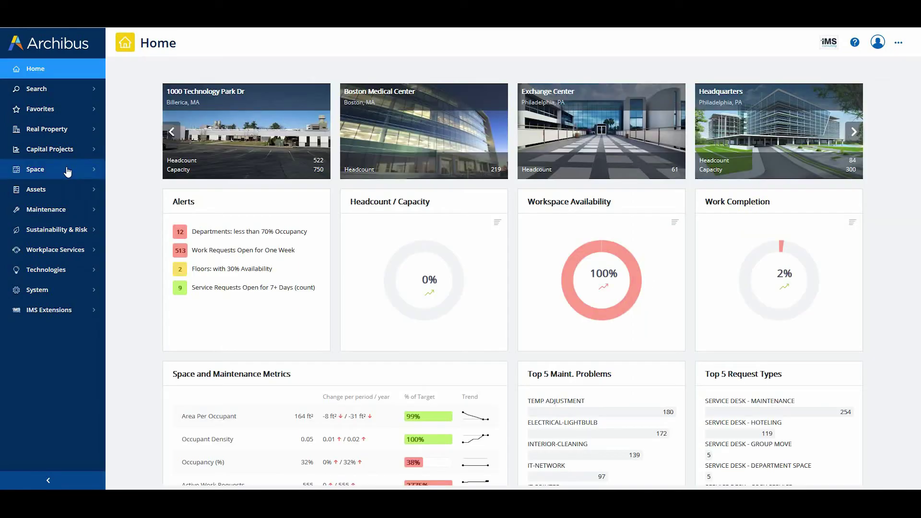
- Load BOSMED-01 in the Space Console and generate an ad hoc PDF of the current drawing
{"action": "left_click", "coordinate": [68, 171]}
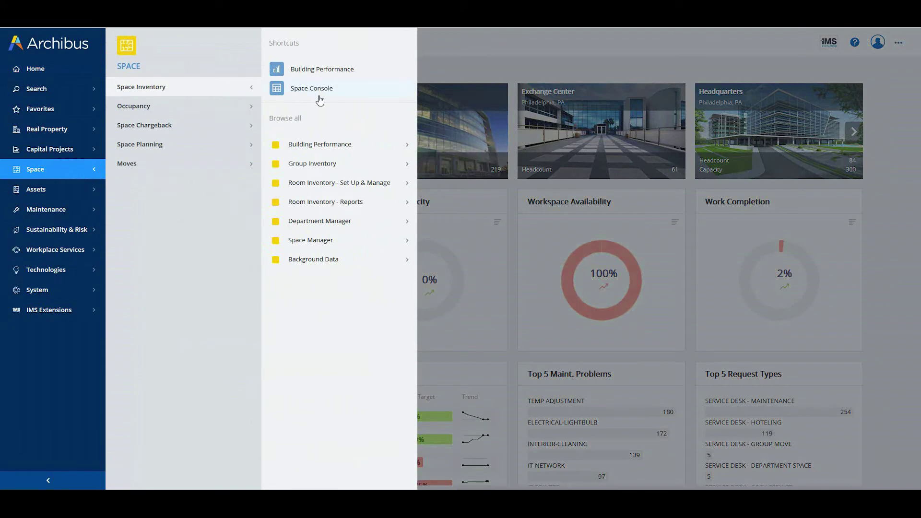
{"action": "left_click", "coordinate": [320, 92]}
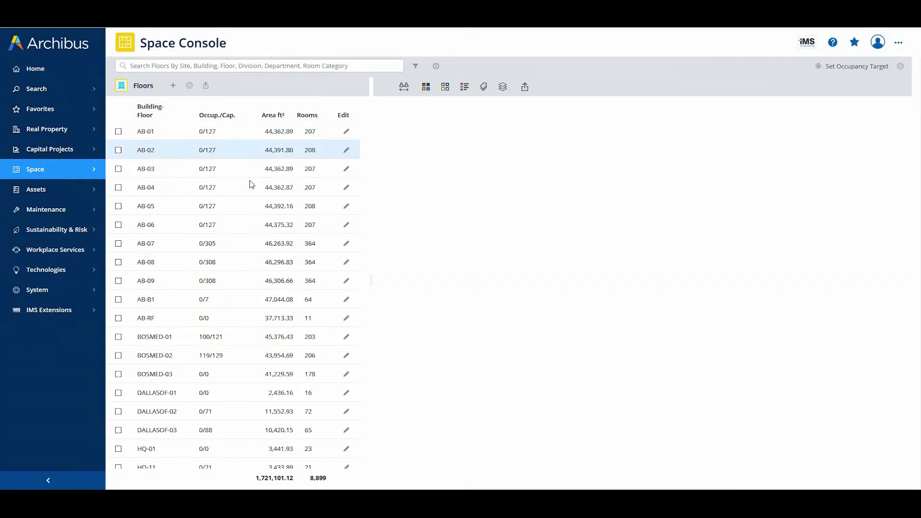
{"action": "left_click", "coordinate": [162, 338]}
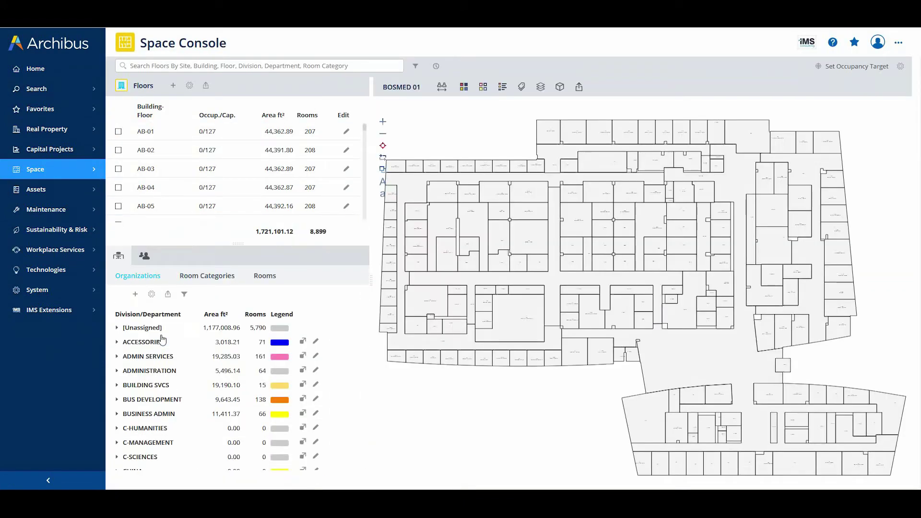
{"action": "left_click", "coordinate": [579, 88]}
{"action": "left_click", "coordinate": [621, 102]}
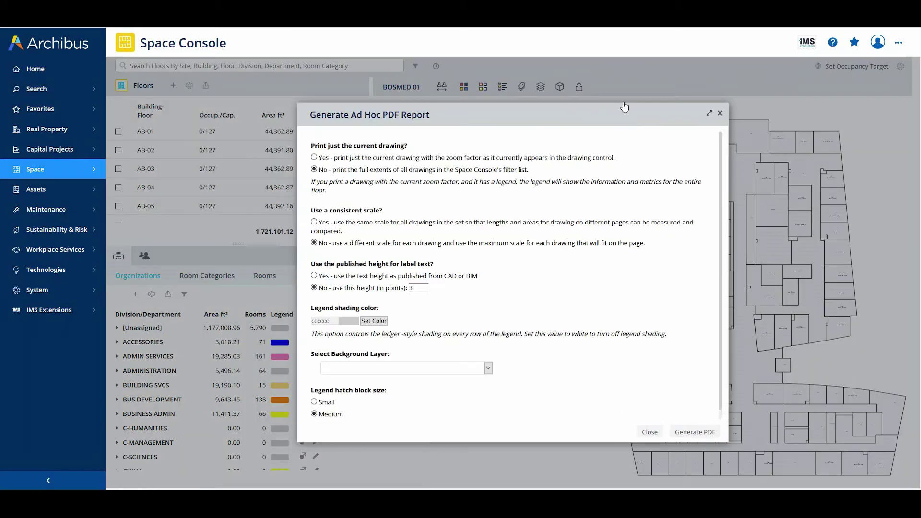
{"action": "left_click", "coordinate": [314, 158]}
{"action": "left_click", "coordinate": [695, 431]}
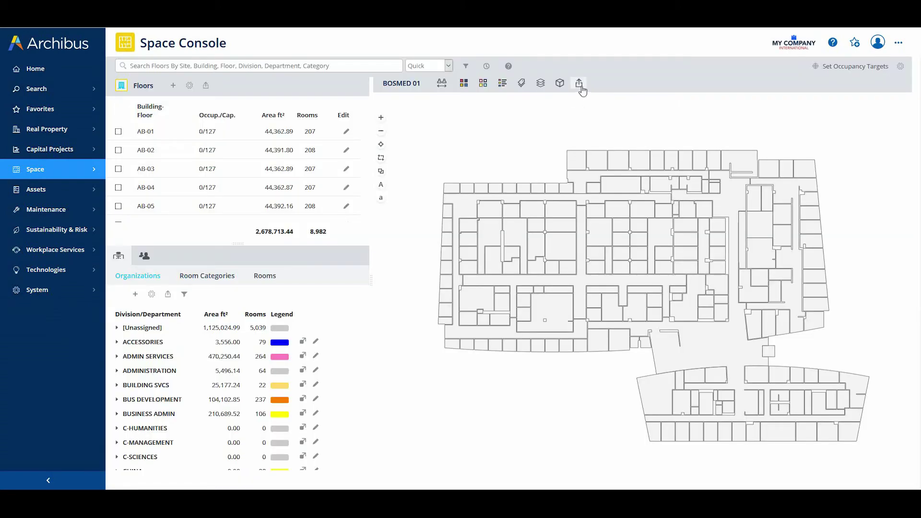
- Generate the ad hoc PDF report of the current drawing again
{"action": "left_click", "coordinate": [579, 85]}
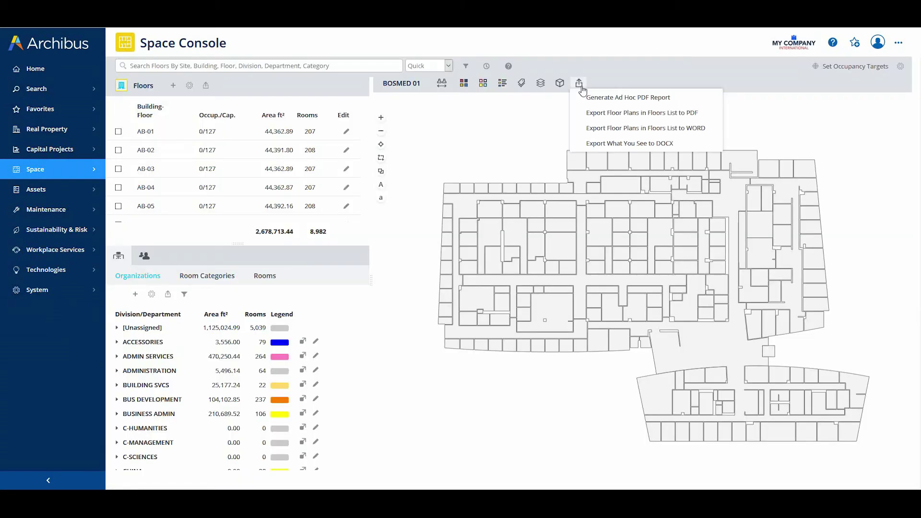
{"action": "left_click", "coordinate": [608, 98]}
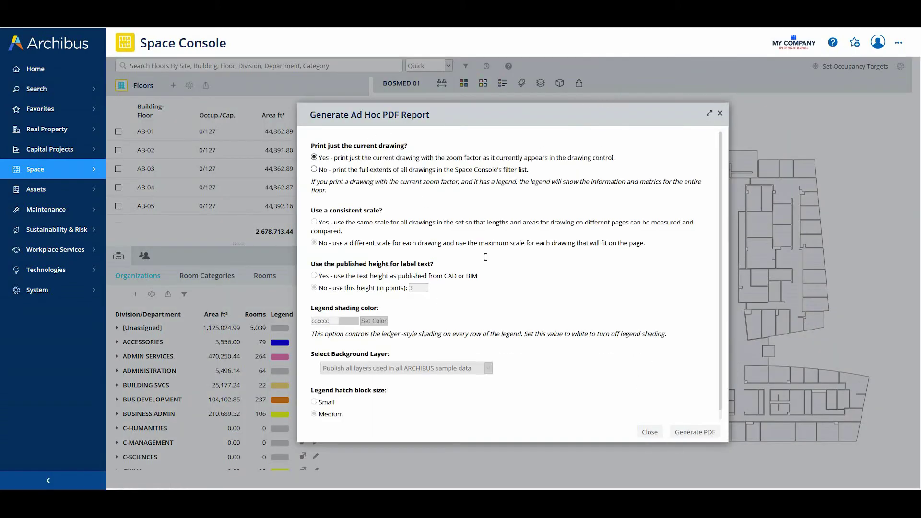
{"action": "left_click", "coordinate": [688, 434]}
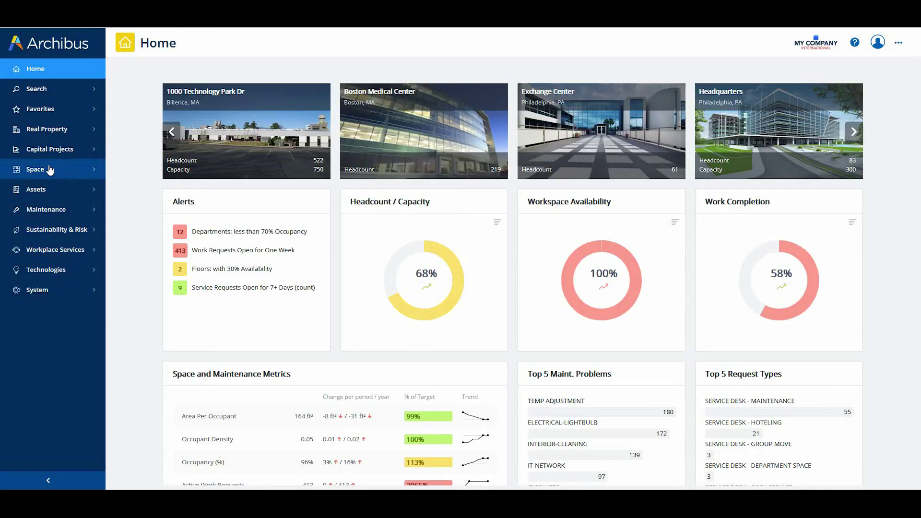
- In the Space Console location search, find an employee and show their room on the floor plan
{"action": "left_click", "coordinate": [50, 169]}
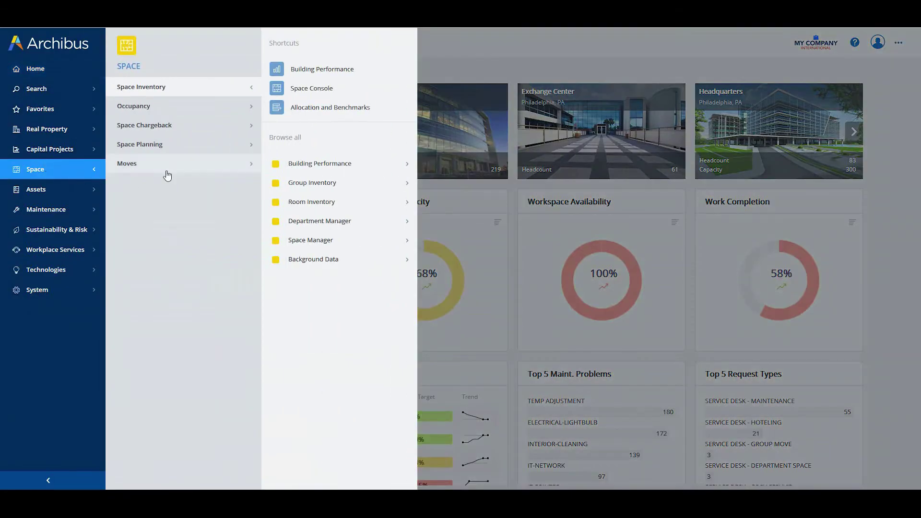
{"action": "left_click", "coordinate": [312, 89]}
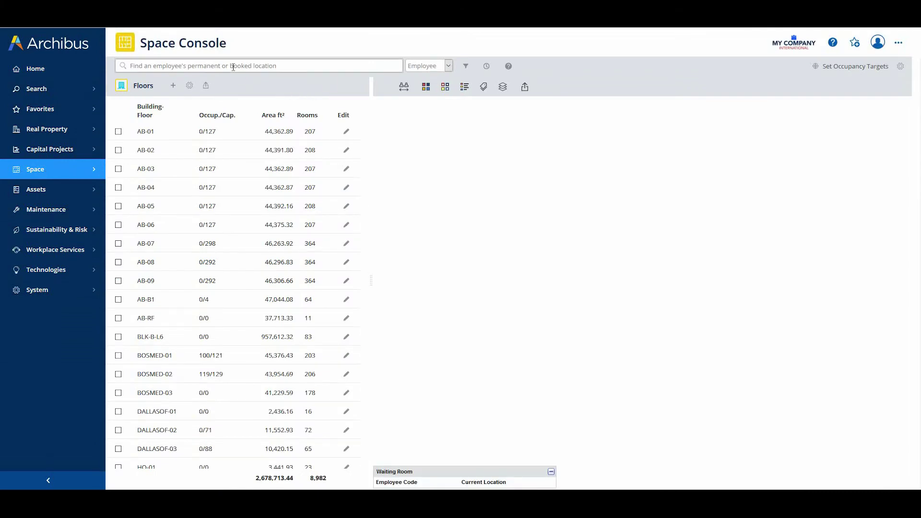
{"action": "type", "text": "Paul"}
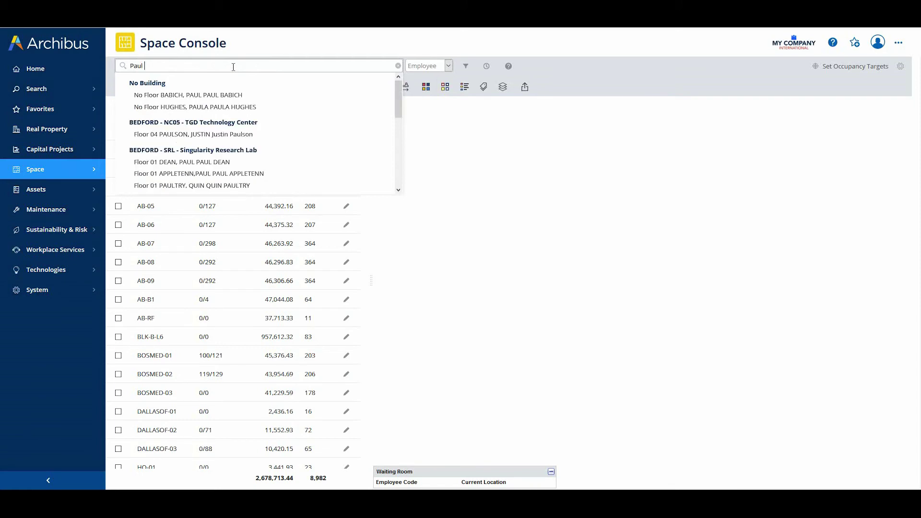
{"action": "left_click", "coordinate": [179, 162]}
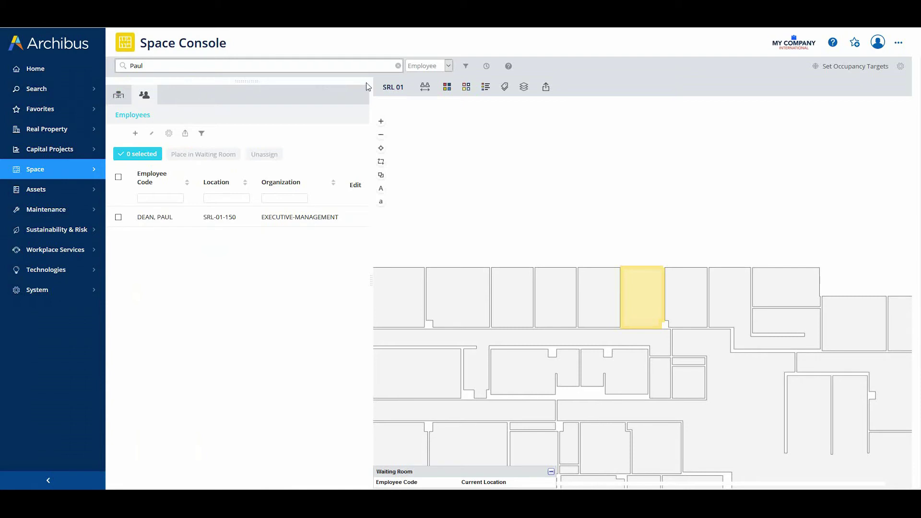
- Clear the search, then find a second employee and locate their room
{"action": "left_click", "coordinate": [398, 66]}
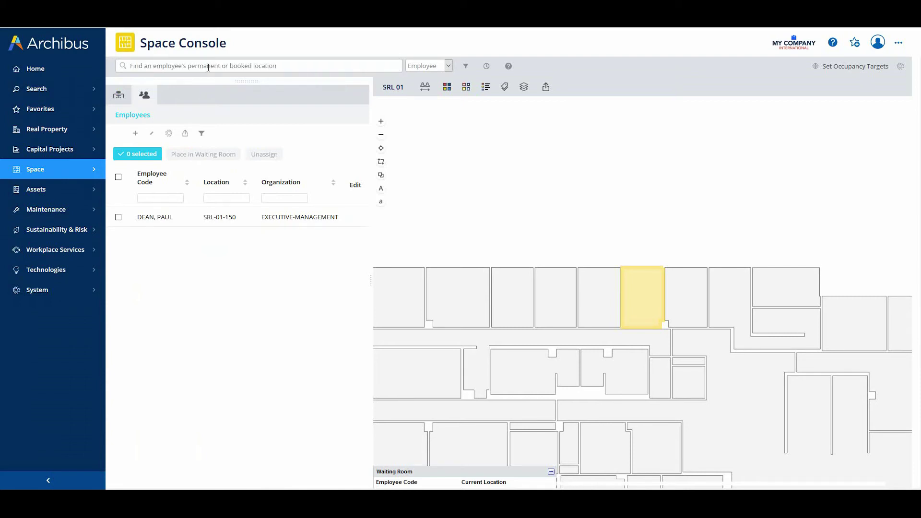
{"action": "left_click", "coordinate": [208, 67]}
{"action": "type", "text": "J"}
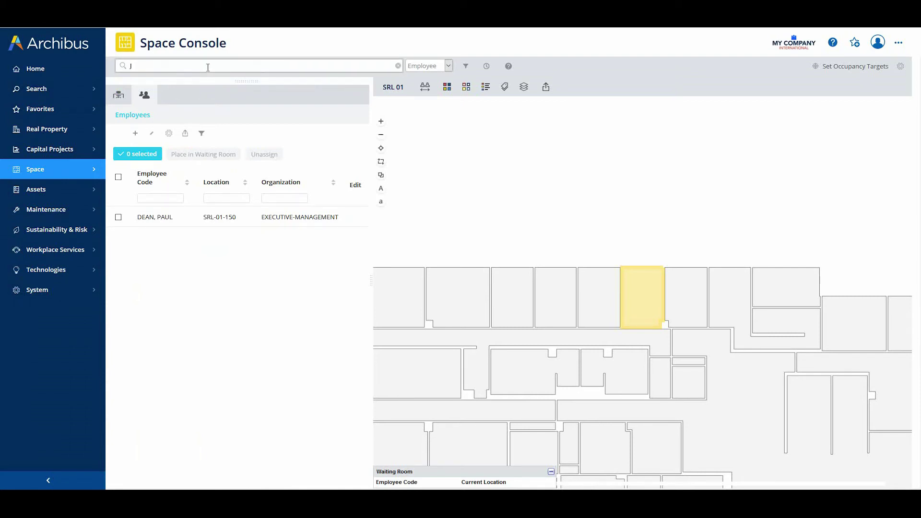
{"action": "type", "text": "oa"}
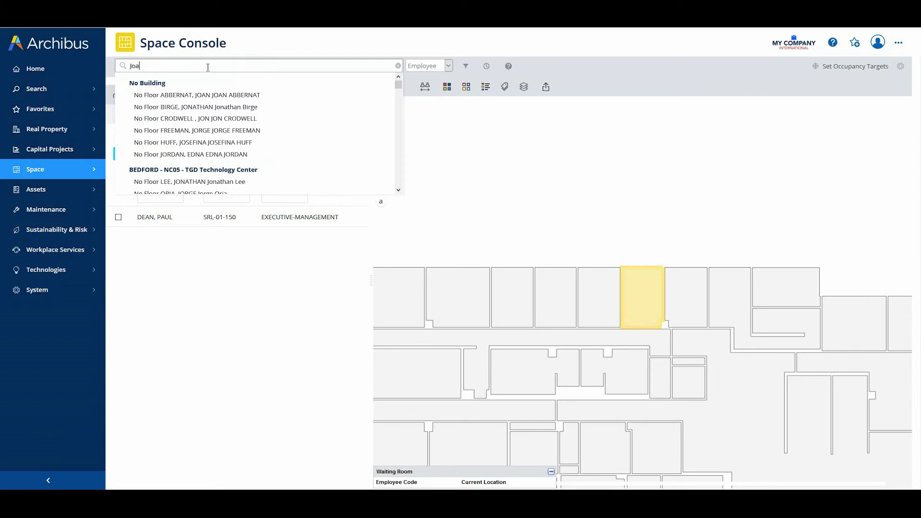
{"action": "type", "text": "nn"}
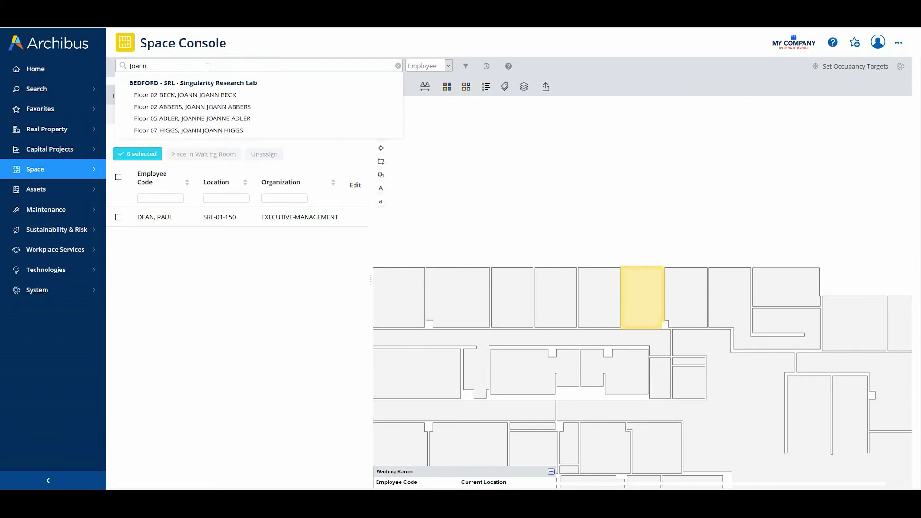
{"action": "left_click", "coordinate": [174, 110]}
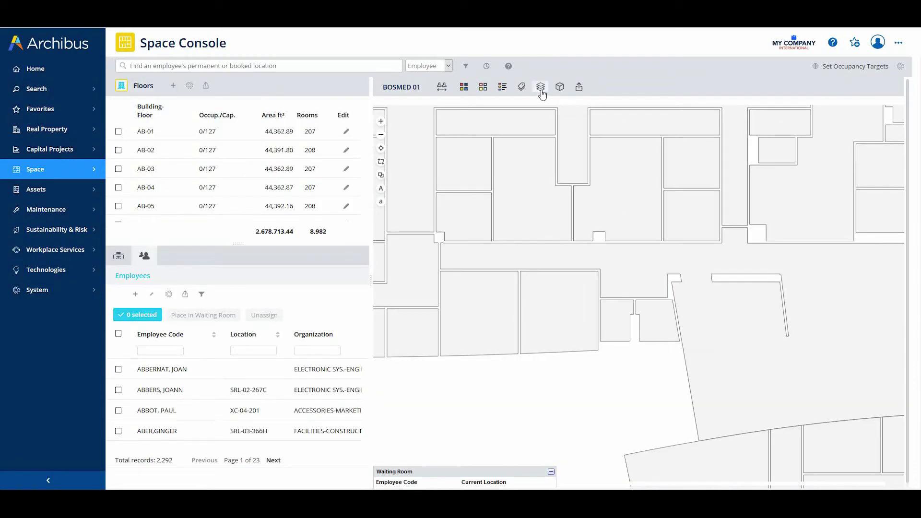
- Show room labels on the floor plan and label rooms with employee names
{"action": "left_click", "coordinate": [541, 90]}
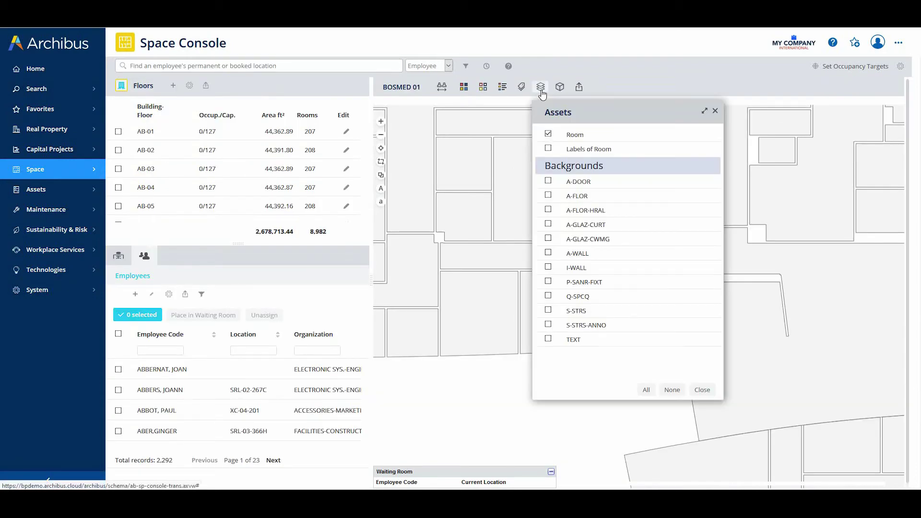
{"action": "left_click", "coordinate": [548, 148]}
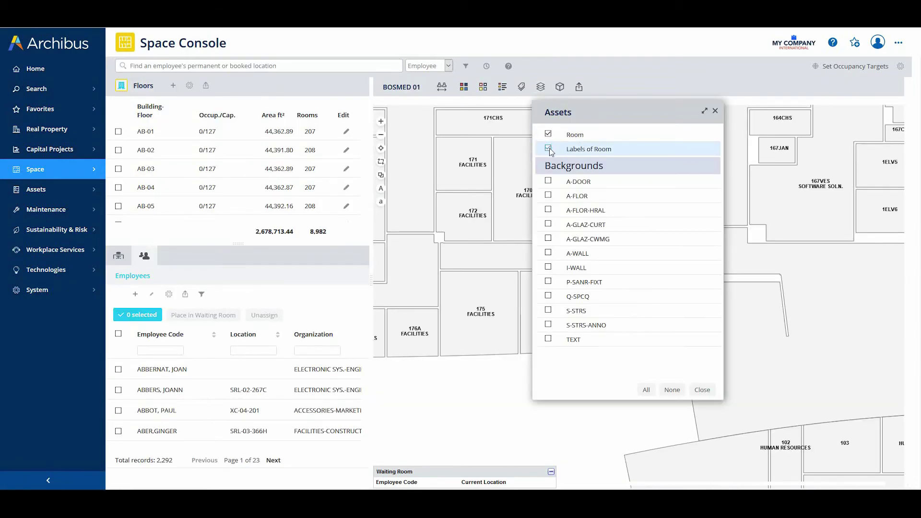
{"action": "left_click", "coordinate": [701, 390]}
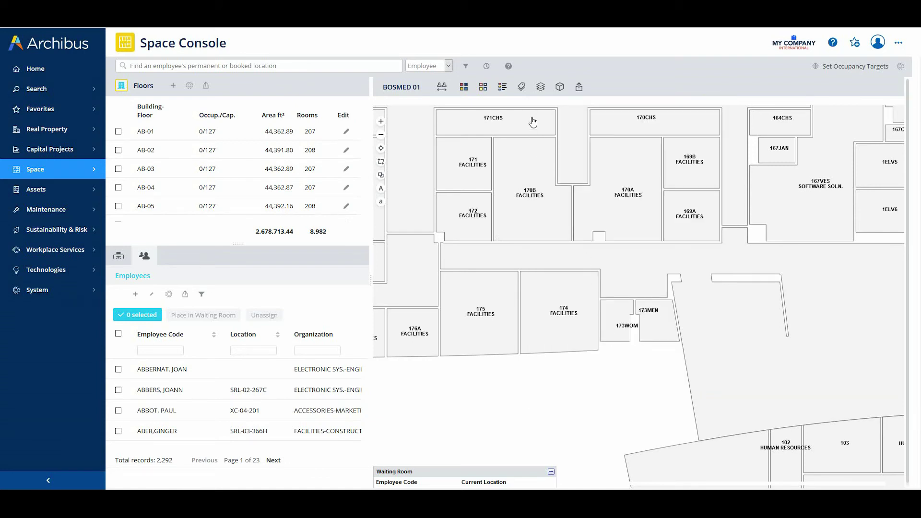
{"action": "left_click", "coordinate": [522, 88]}
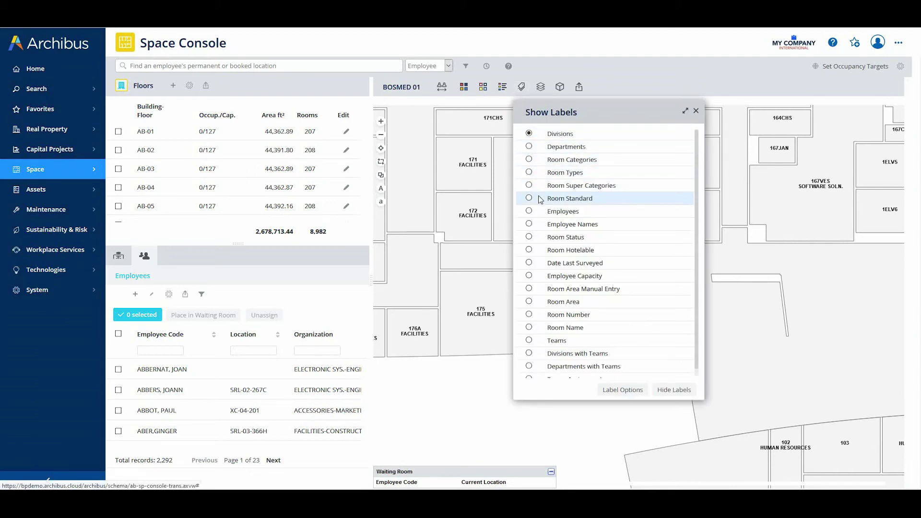
{"action": "left_click", "coordinate": [529, 224]}
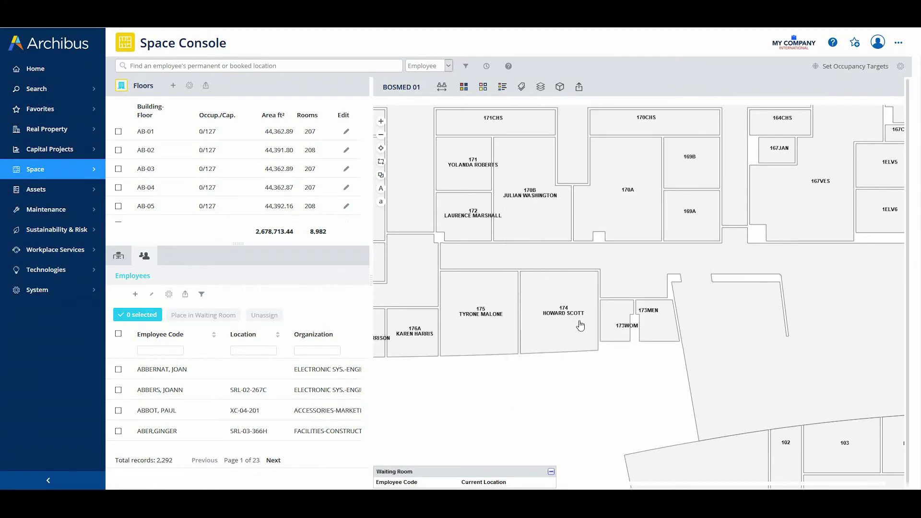
- Move the room 174 employee to 169A and room 175's to 169B, then close the plan
{"action": "left_click_drag", "start_coordinate": [581, 318], "coordinate": [682, 223]}
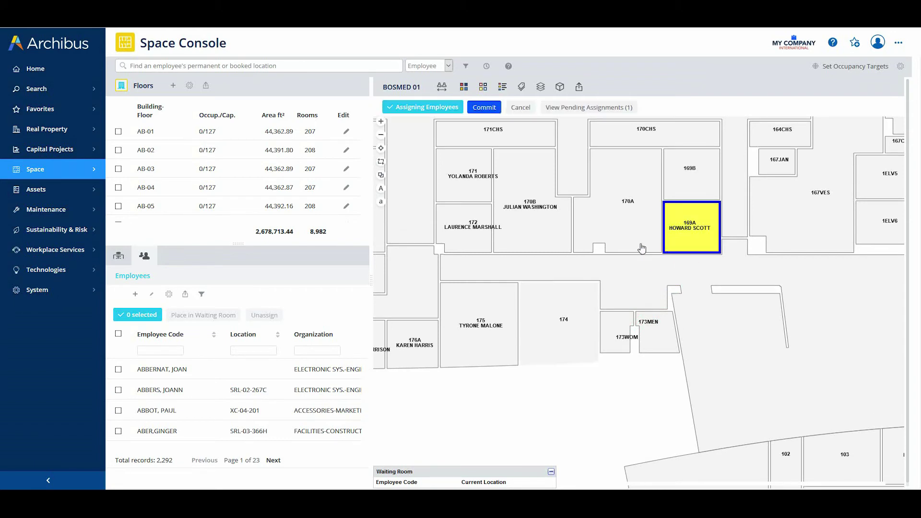
{"action": "left_click_drag", "start_coordinate": [495, 330], "coordinate": [679, 183]}
{"action": "left_click", "coordinate": [484, 107]}
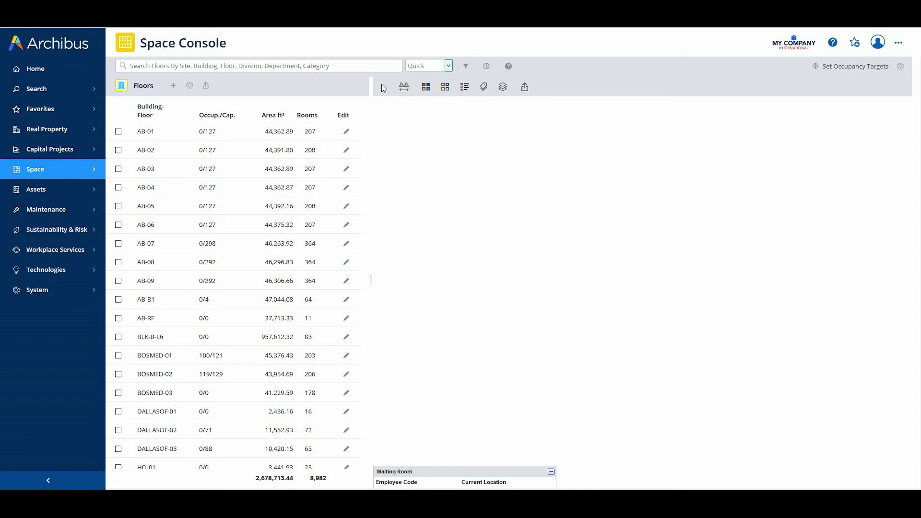
{"action": "left_click", "coordinate": [449, 66]}
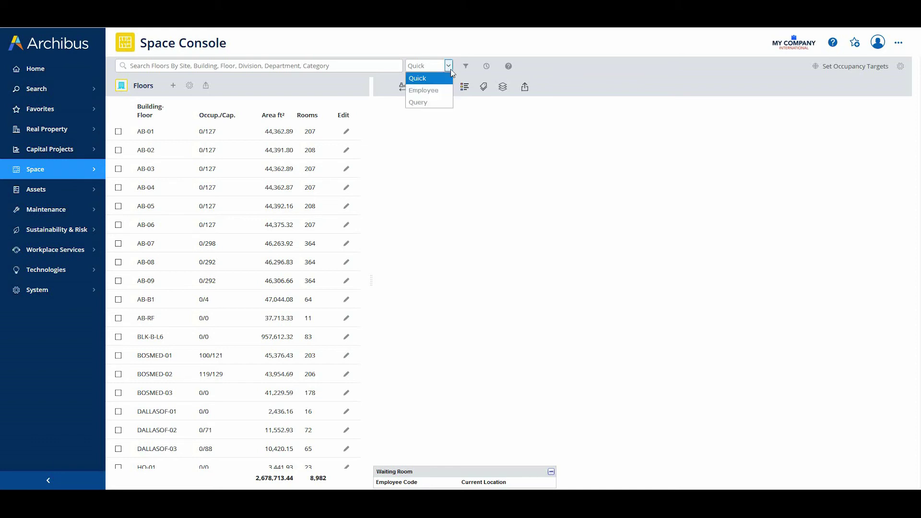
{"action": "left_click", "coordinate": [450, 71]}
{"action": "left_click", "coordinate": [449, 69]}
{"action": "left_click", "coordinate": [445, 91]}
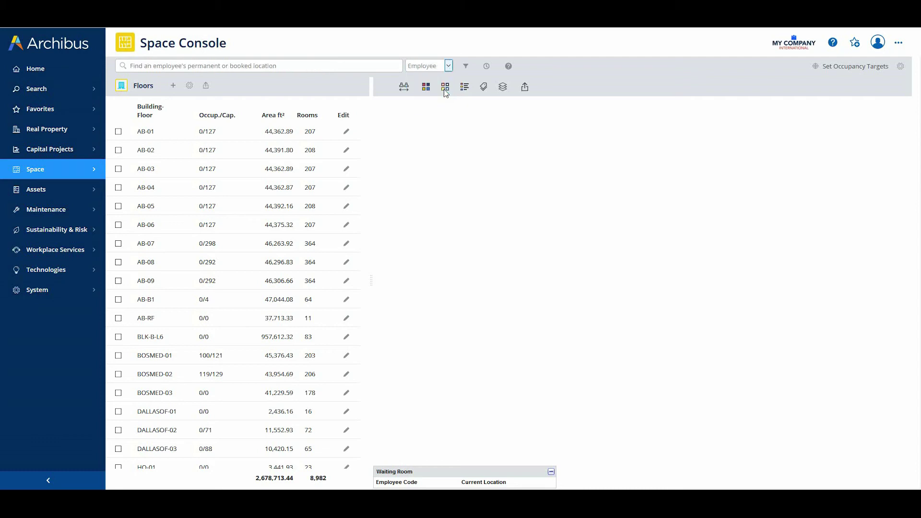
{"action": "left_click", "coordinate": [449, 70]}
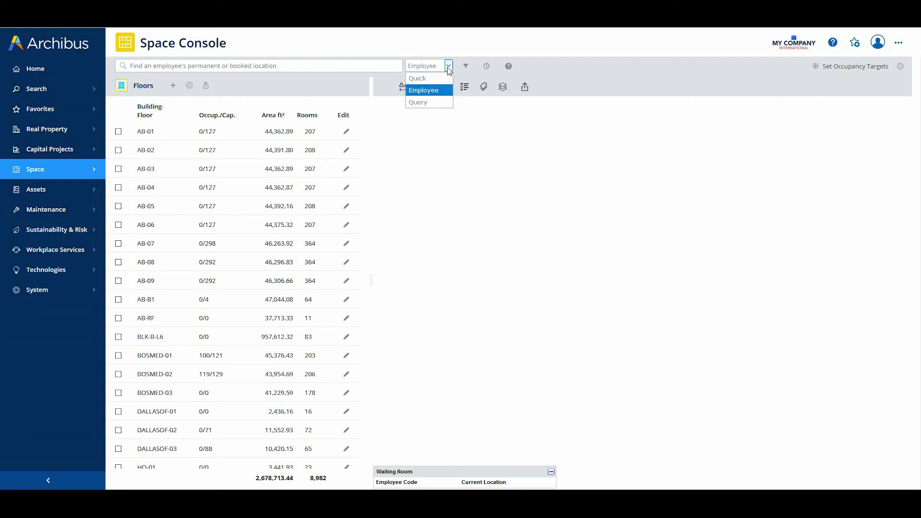
{"action": "left_click", "coordinate": [443, 102]}
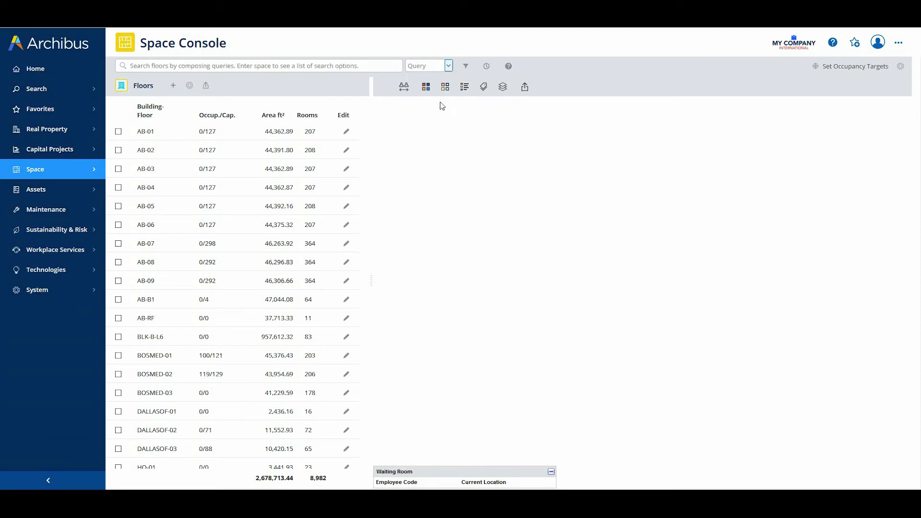
{"action": "left_click", "coordinate": [448, 66]}
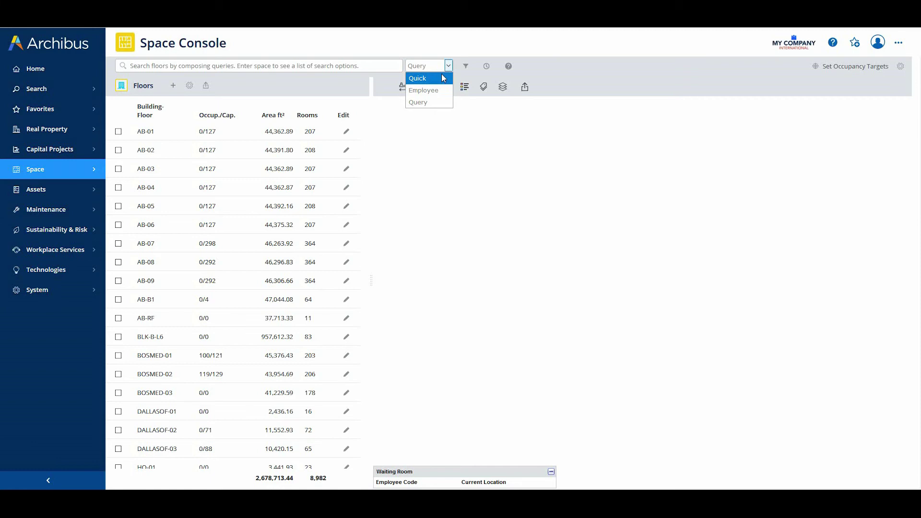
{"action": "left_click", "coordinate": [443, 78]}
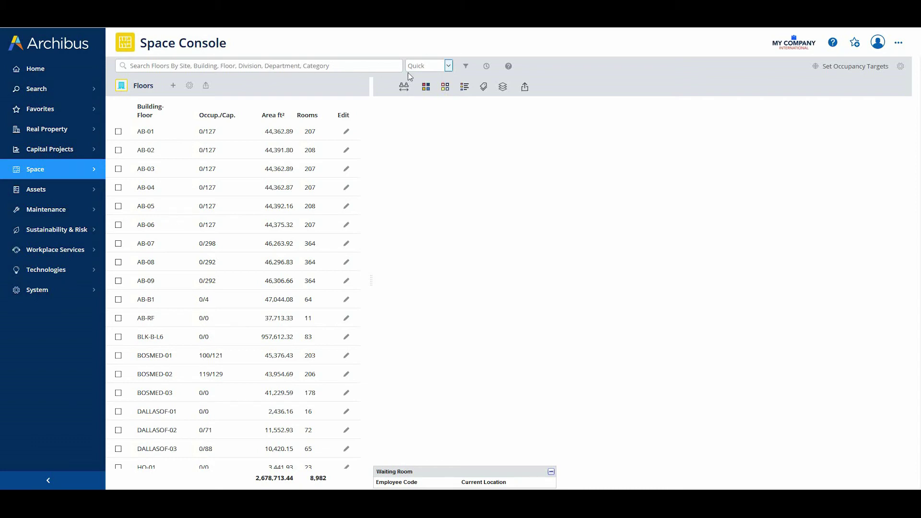
{"action": "left_click", "coordinate": [448, 67]}
- Quick-search 'Bos' and load the Floor 01 plan of Boston Medical Center (BOSMED 01)
{"action": "left_click", "coordinate": [448, 69]}
{"action": "left_click", "coordinate": [337, 67]}
{"action": "type", "text": "B"}
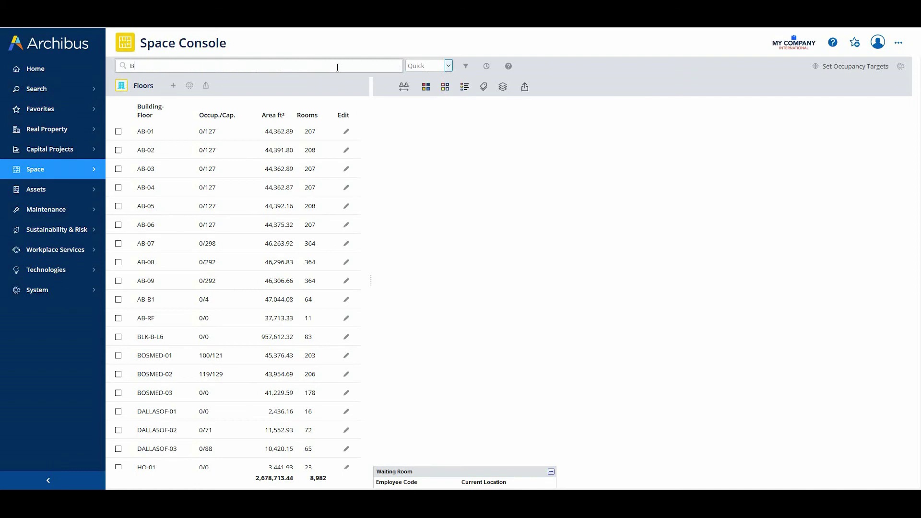
{"action": "type", "text": "os"}
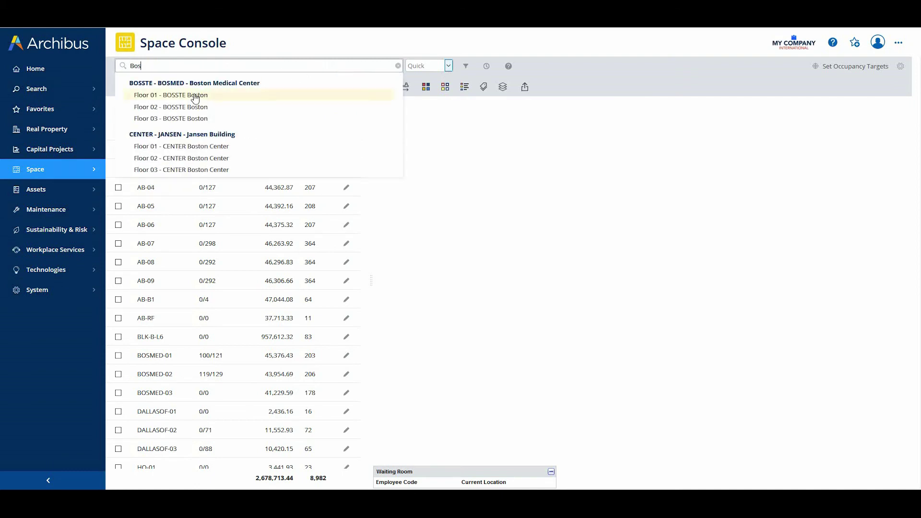
{"action": "left_click", "coordinate": [187, 98]}
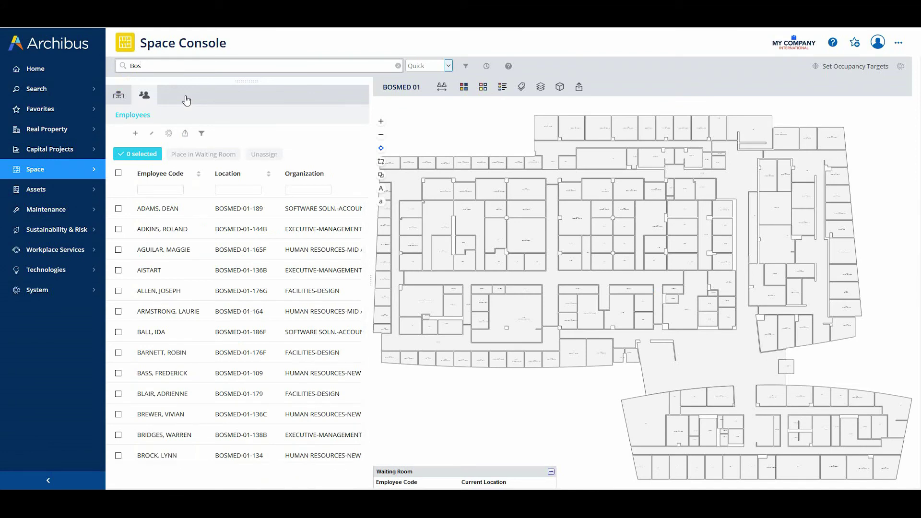
- Switch the search type to Employee and locate a name-searched employee on the floor plan
{"action": "left_click", "coordinate": [448, 67]}
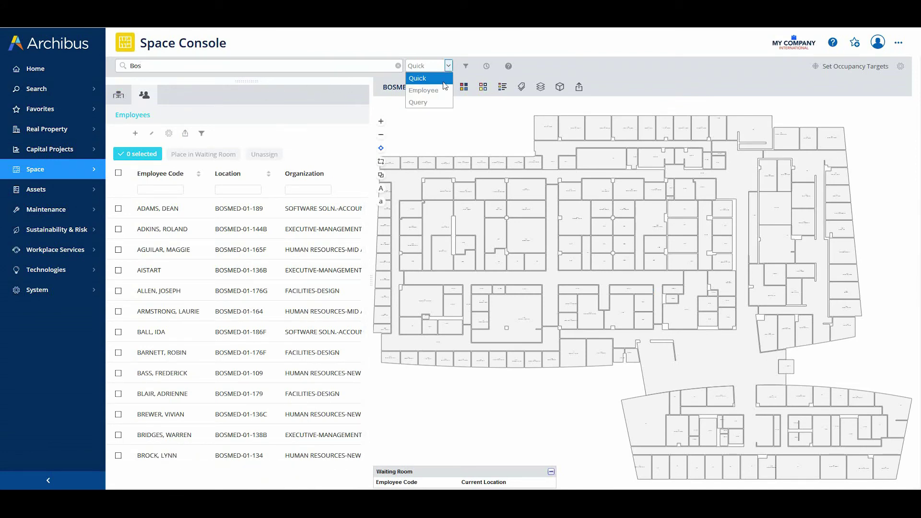
{"action": "left_click", "coordinate": [432, 90]}
{"action": "left_click", "coordinate": [283, 66]}
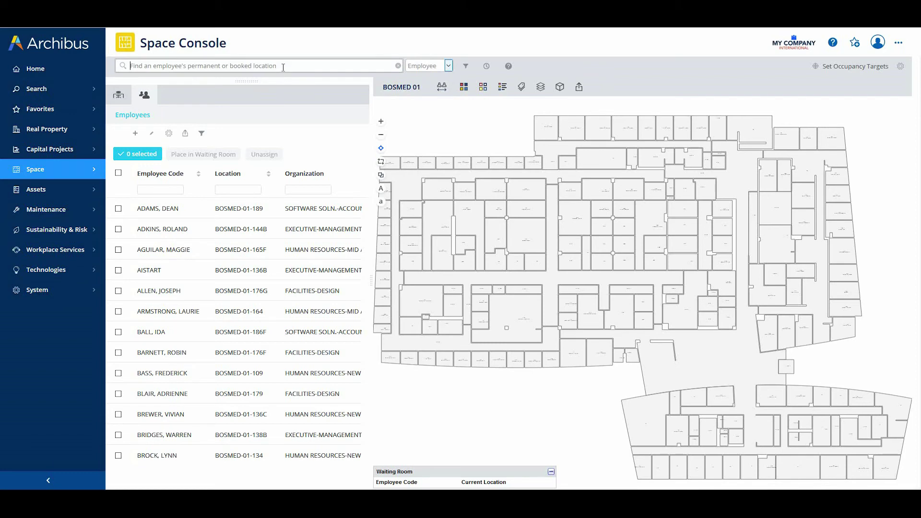
{"action": "type", "text": "paul"}
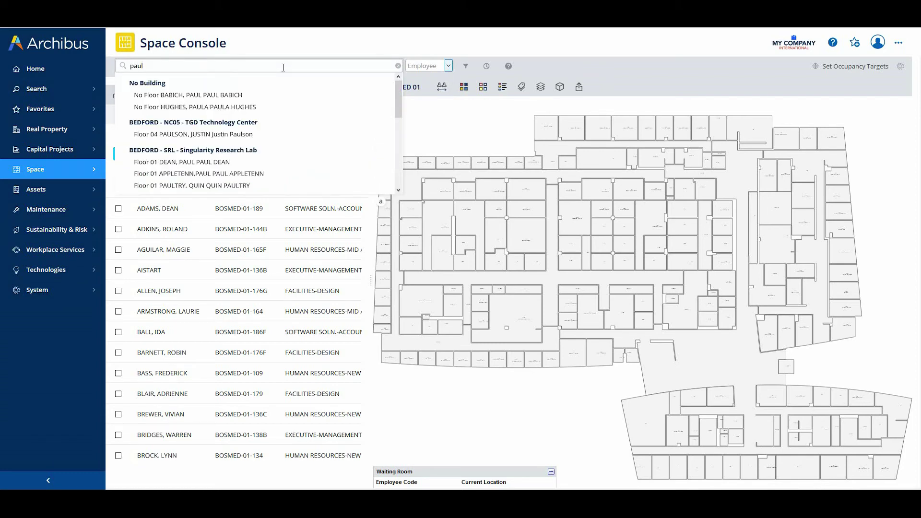
{"action": "left_click", "coordinate": [196, 163]}
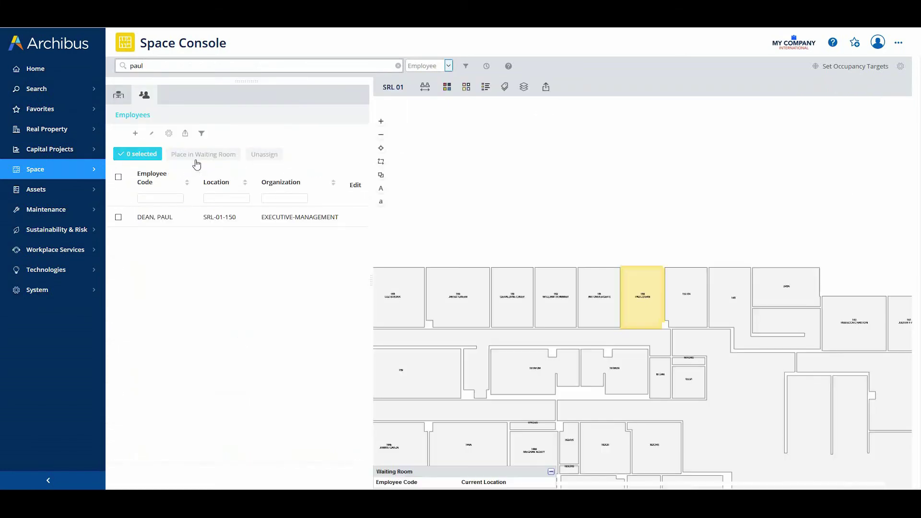
- Search another employee by name and highlight their room 525B on floor SRL 05
{"action": "left_click", "coordinate": [398, 65]}
{"action": "left_click", "coordinate": [293, 67]}
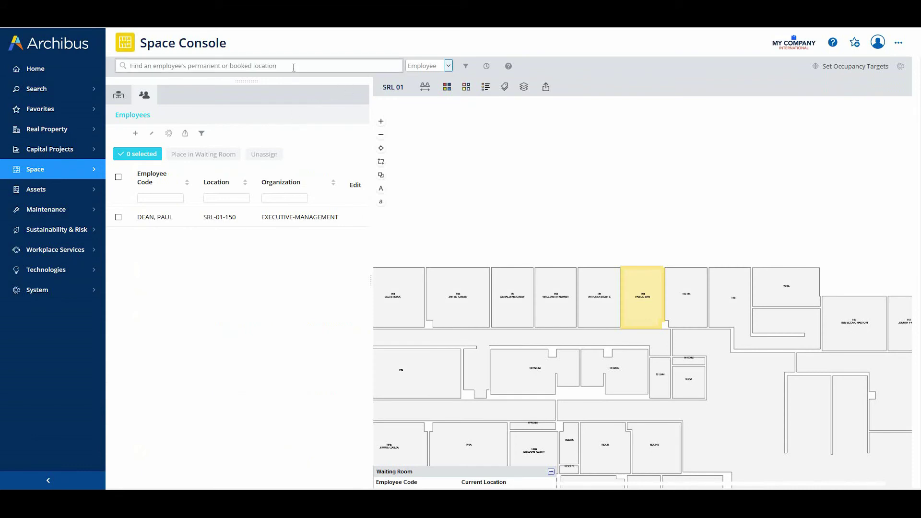
{"action": "type", "text": "ne"}
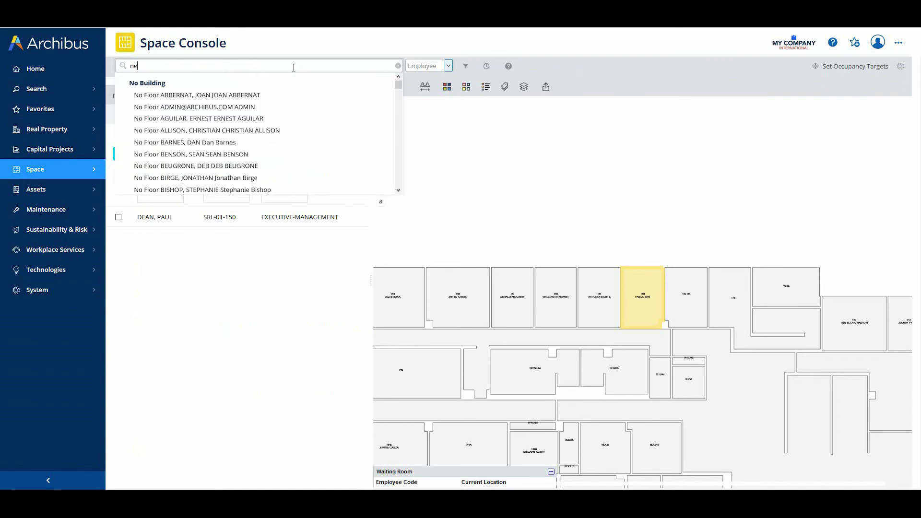
{"action": "type", "text": "smi"}
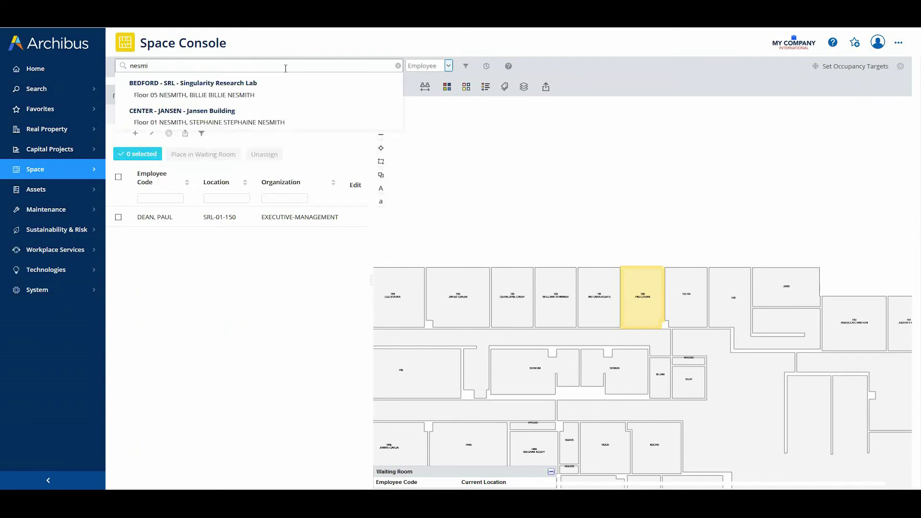
{"action": "left_click", "coordinate": [217, 95]}
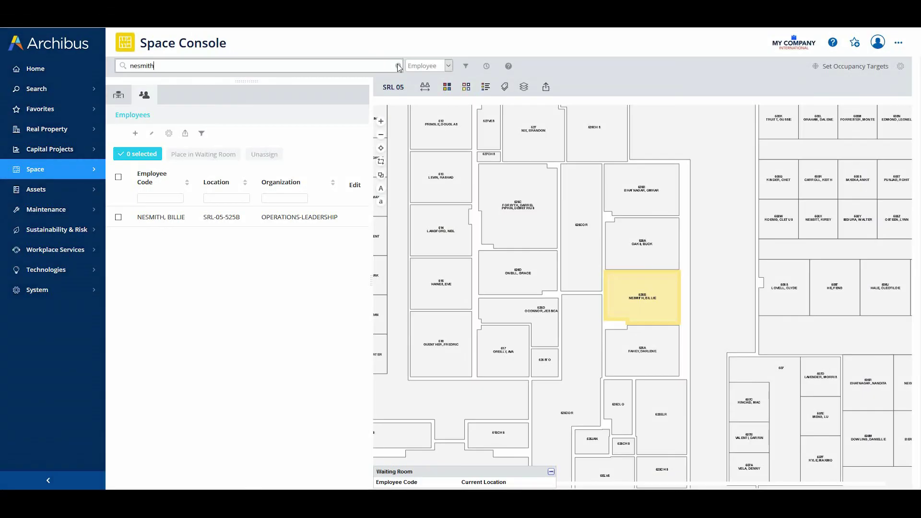
{"action": "left_click", "coordinate": [398, 66]}
- Query Department = accounting, open Nanotechnology Building floor 0A, and list its Organizations
{"action": "left_click", "coordinate": [449, 66]}
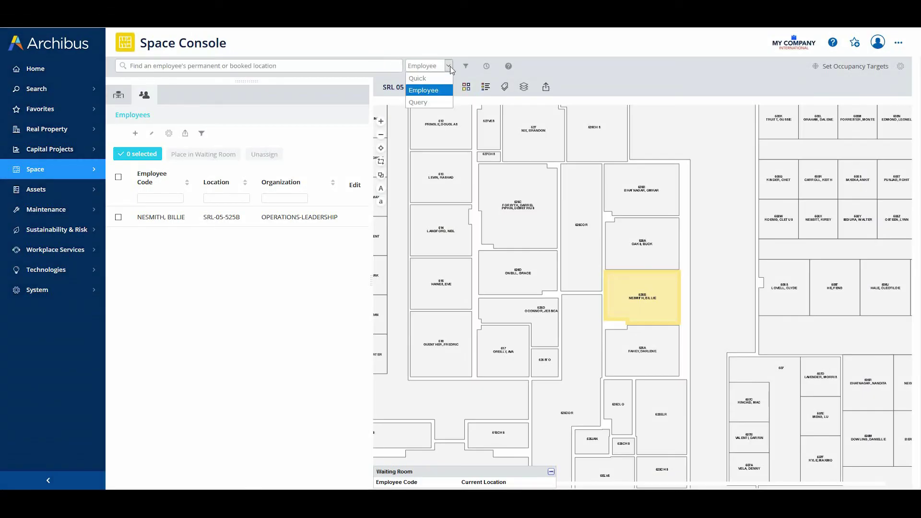
{"action": "left_click", "coordinate": [446, 102]}
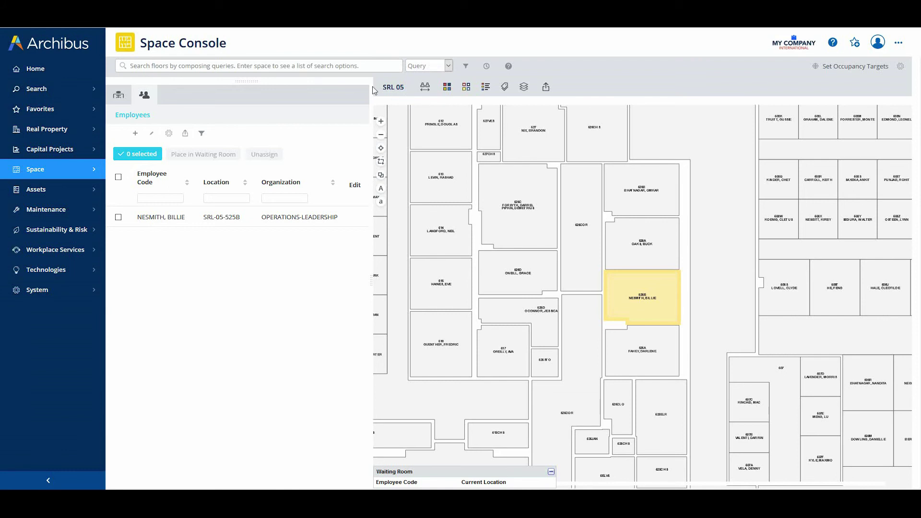
{"action": "left_click", "coordinate": [311, 66]}
{"action": "type", "text": "dep"}
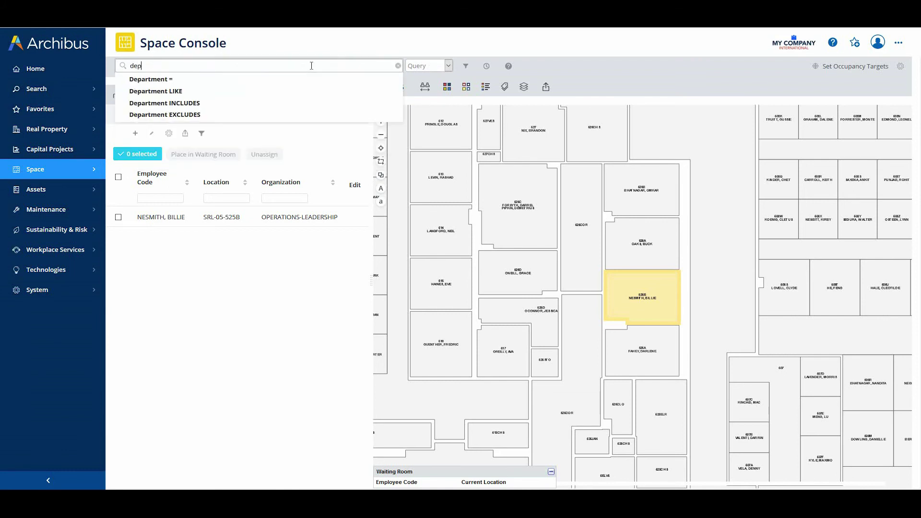
{"action": "left_click", "coordinate": [224, 81]}
{"action": "type", "text": "ac"}
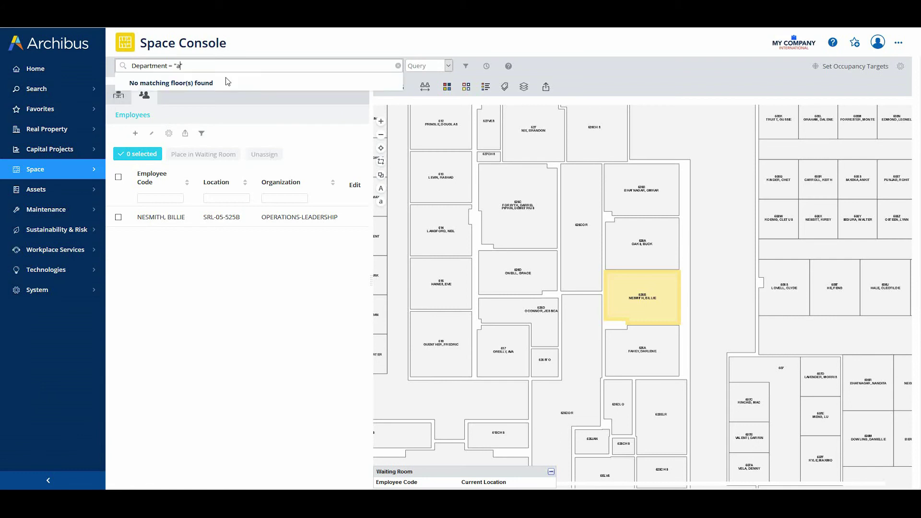
{"action": "type", "text": "counting"}
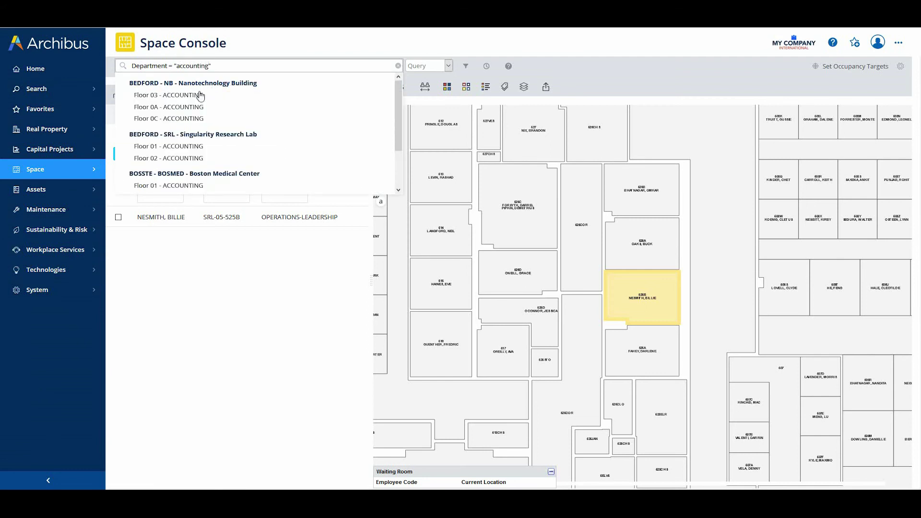
{"action": "left_click", "coordinate": [177, 108]}
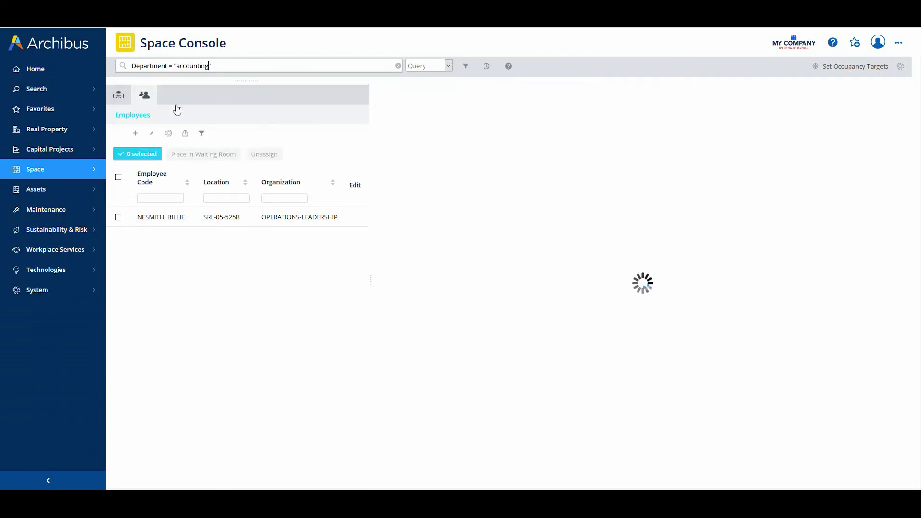
{"action": "left_click", "coordinate": [120, 97]}
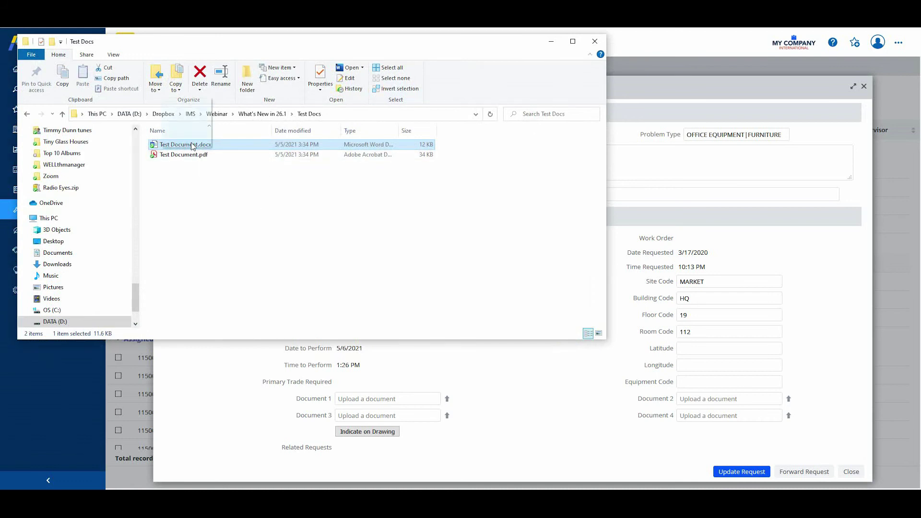
- Drag Test Document.docx from Test Docs onto the work request's Document 1 field
{"action": "left_click_drag", "start_coordinate": [183, 146], "coordinate": [416, 399]}
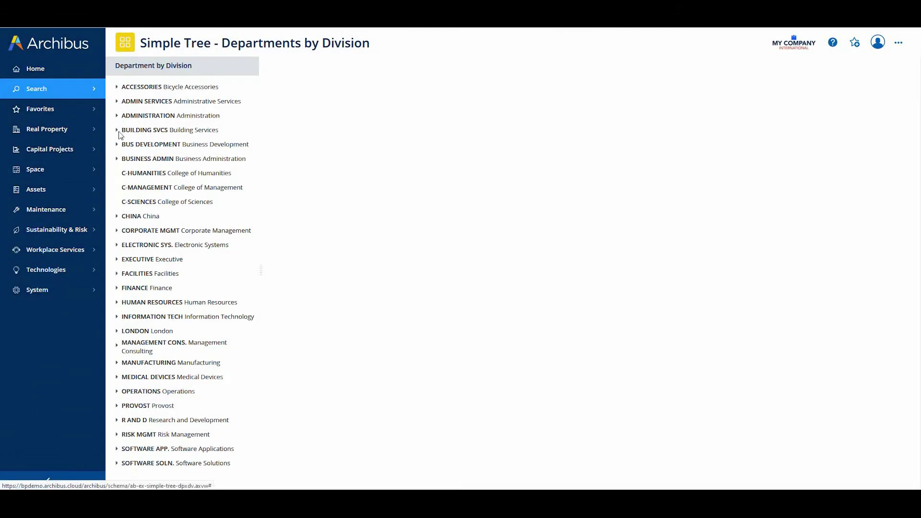
- Expand BUILDING SVCS and view Conference Ctr, Dining Ctr, Business Planning and Commercial Operations department details
{"action": "left_click", "coordinate": [117, 131]}
{"action": "left_click", "coordinate": [164, 147]}
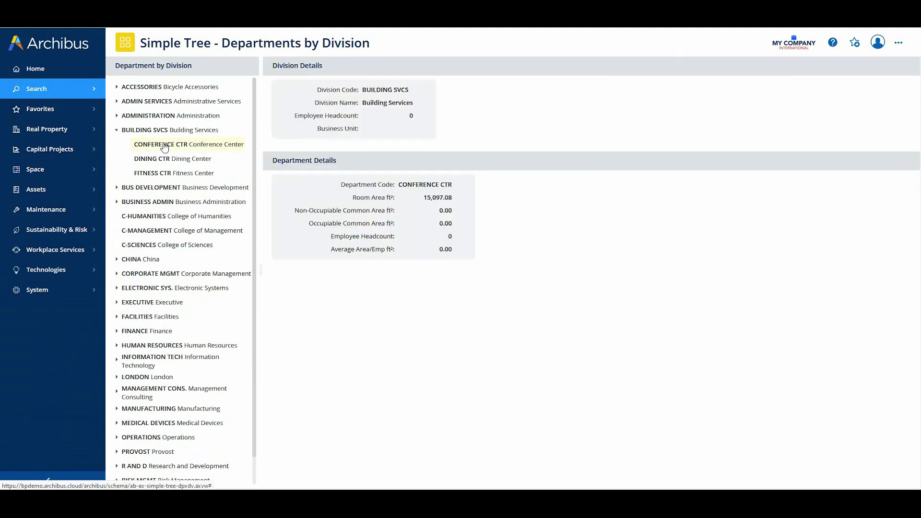
{"action": "left_click", "coordinate": [161, 162]}
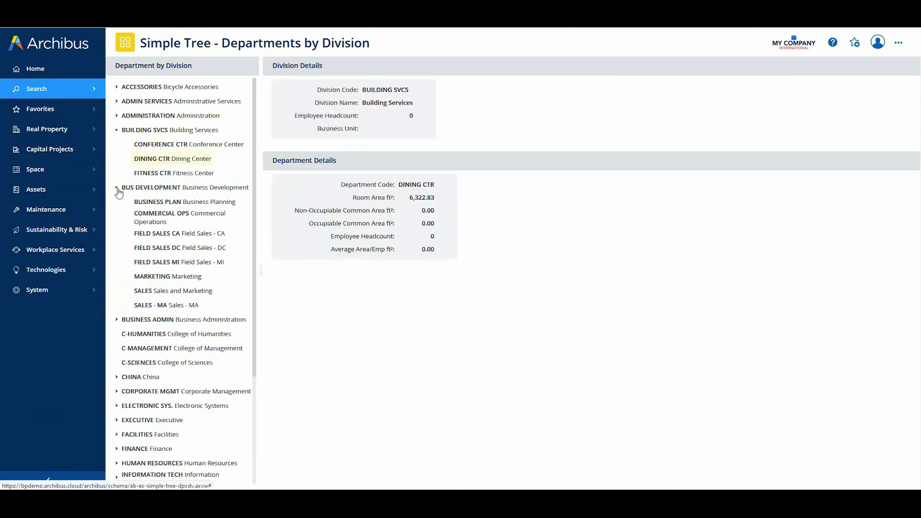
{"action": "left_click", "coordinate": [146, 201]}
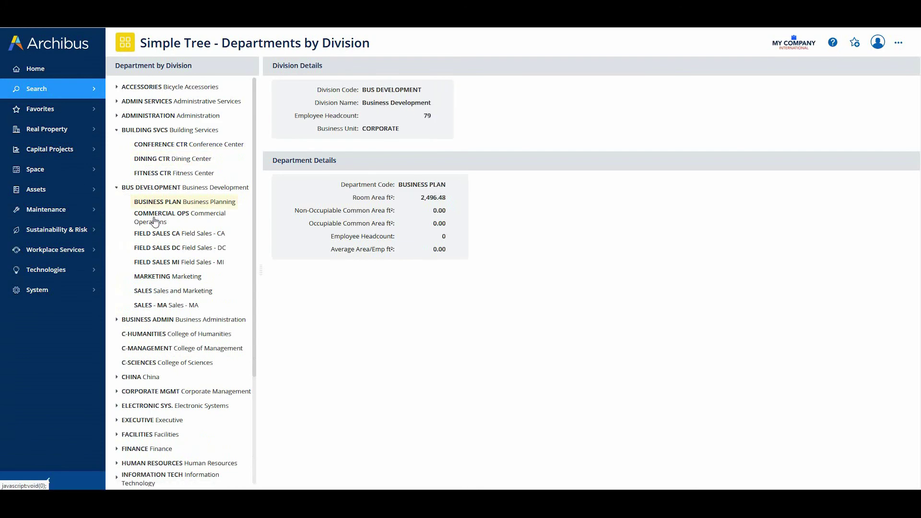
{"action": "left_click", "coordinate": [154, 221]}
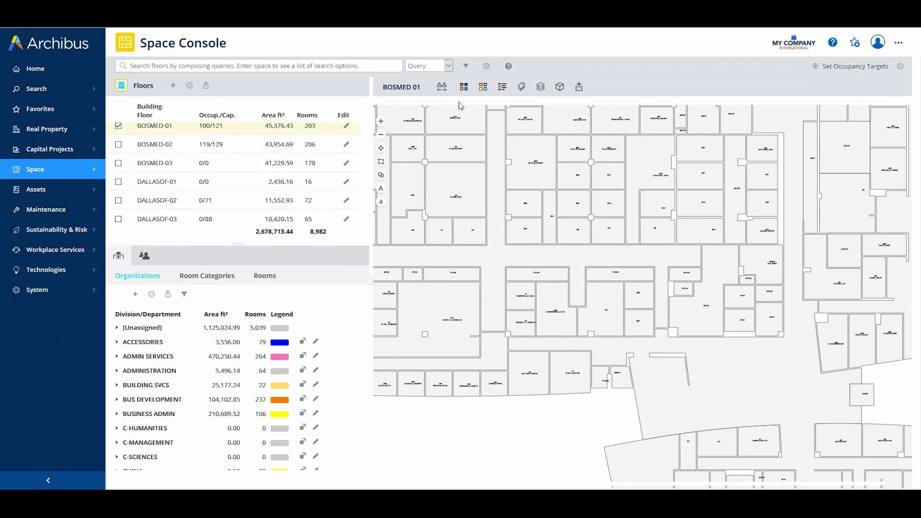
- Highlight the BOSMED-01 rooms by Divisions, then recolour them by Departments
{"action": "left_click", "coordinate": [464, 87]}
{"action": "left_click", "coordinate": [471, 134]}
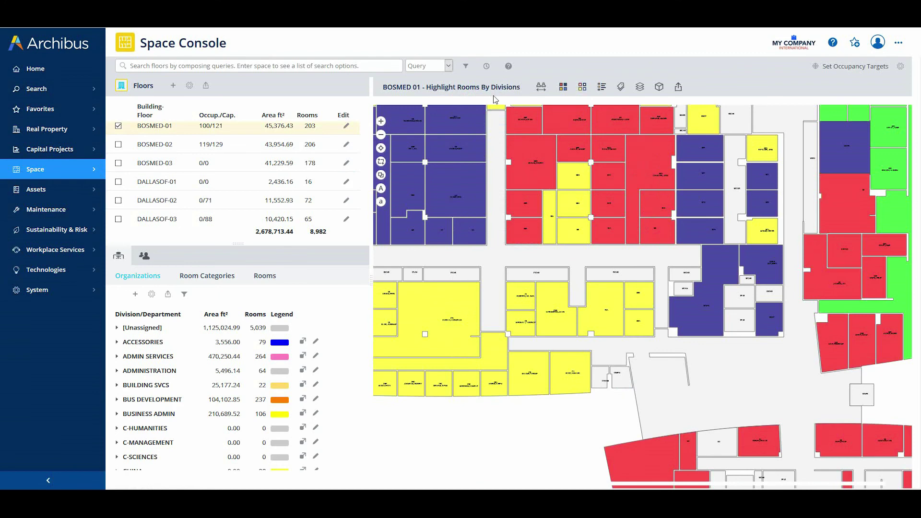
{"action": "left_click", "coordinate": [563, 87]}
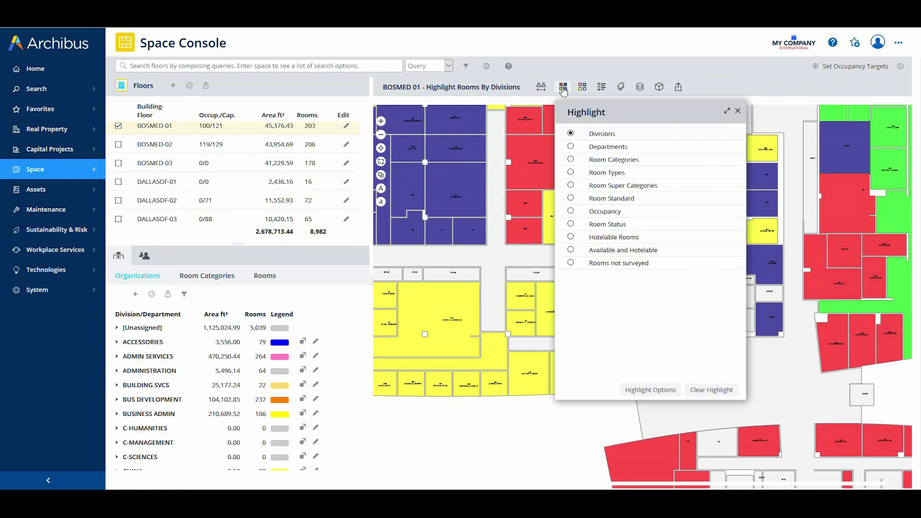
{"action": "left_click", "coordinate": [571, 146]}
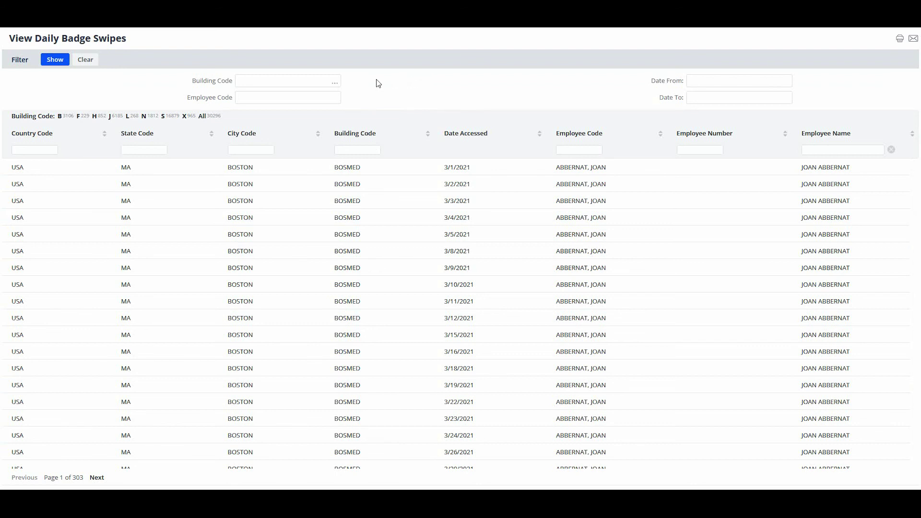
- Set the Building Code filter to XC (Exchange Center)
{"action": "left_click", "coordinate": [336, 83]}
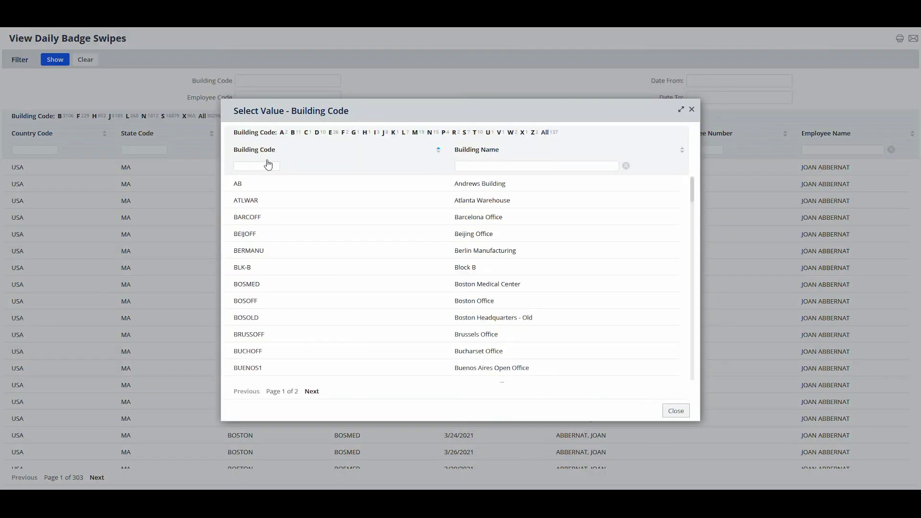
{"action": "left_click", "coordinate": [270, 164]}
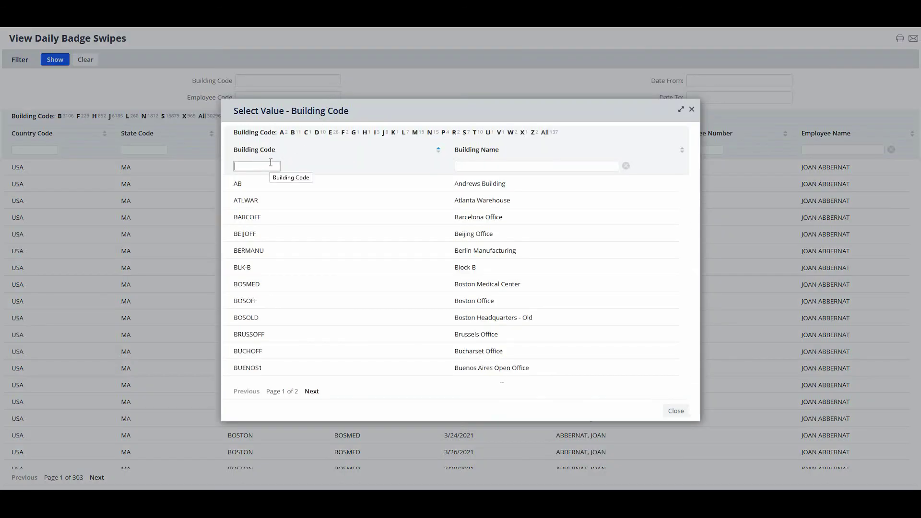
{"action": "type", "text": "XC"}
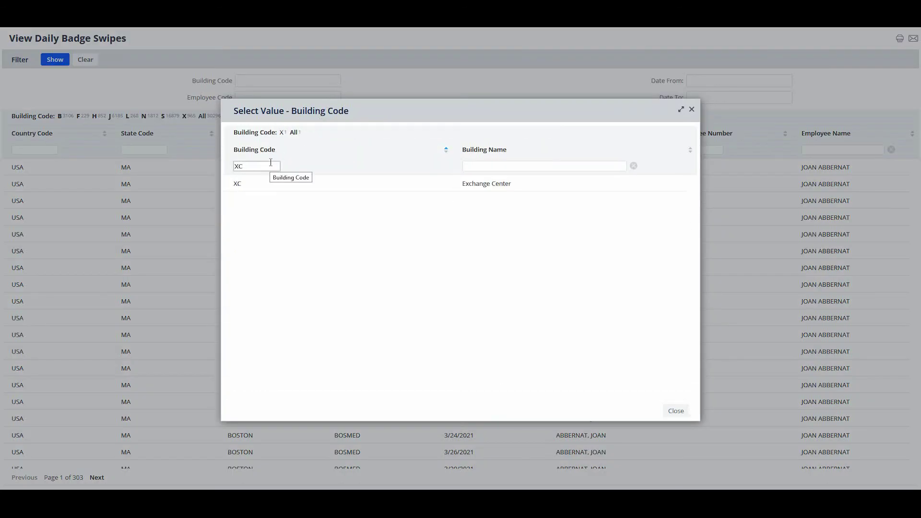
{"action": "left_click", "coordinate": [237, 184]}
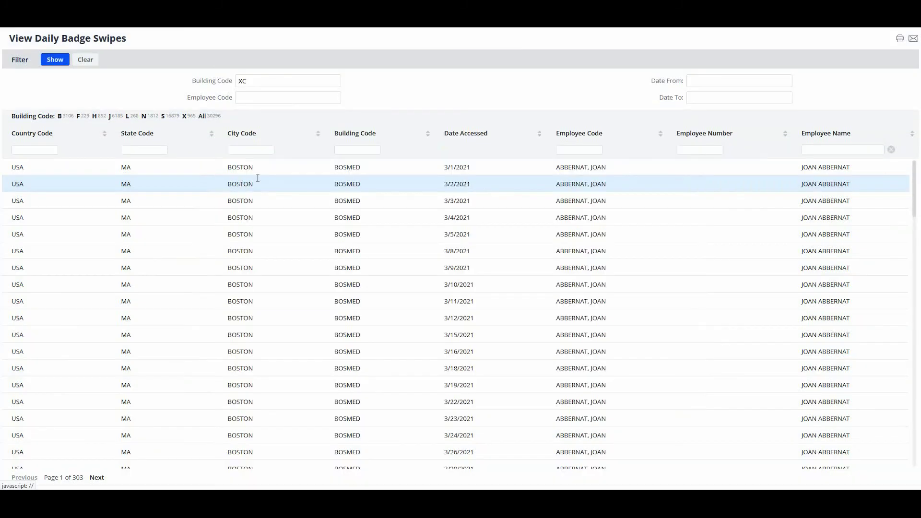
- Set the date range 3/1/2021 to 5/6/2021 and show the XC badge swipes
{"action": "left_click", "coordinate": [709, 82]}
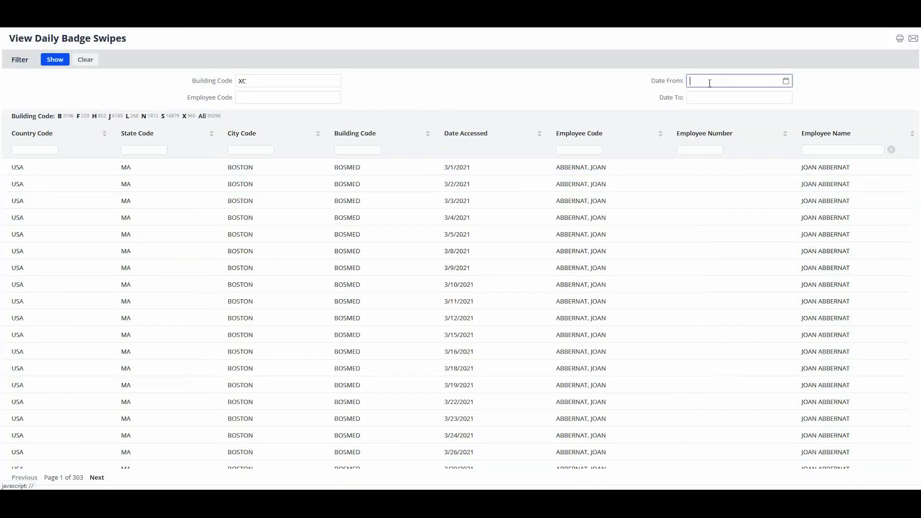
{"action": "left_click", "coordinate": [785, 80]}
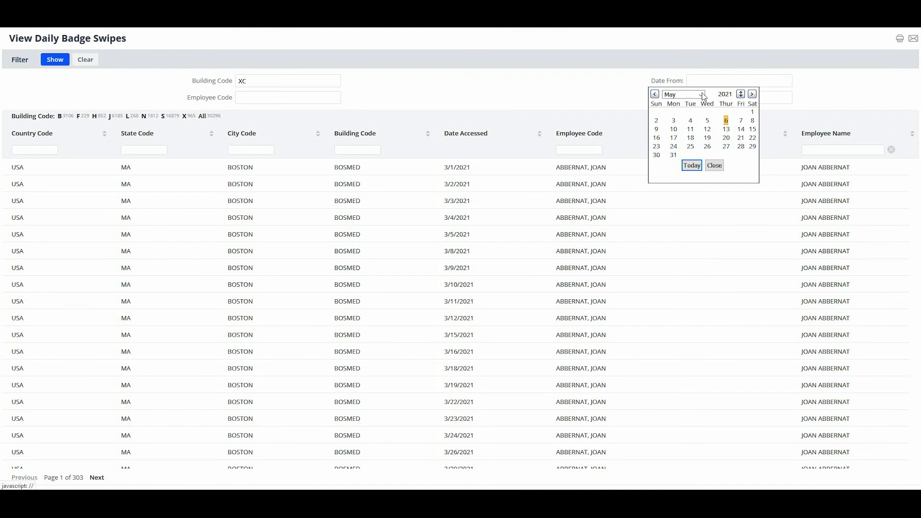
{"action": "left_click", "coordinate": [655, 94]}
{"action": "left_click", "coordinate": [655, 94]}
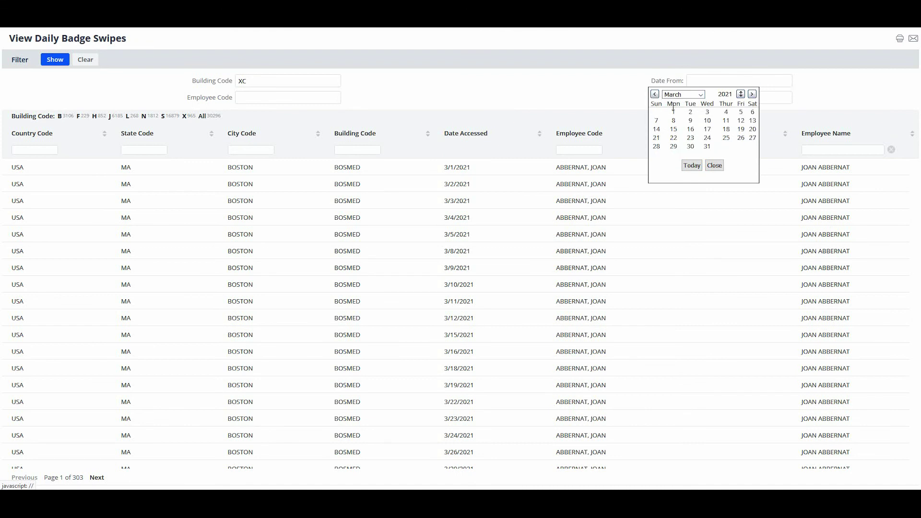
{"action": "left_click", "coordinate": [674, 113]}
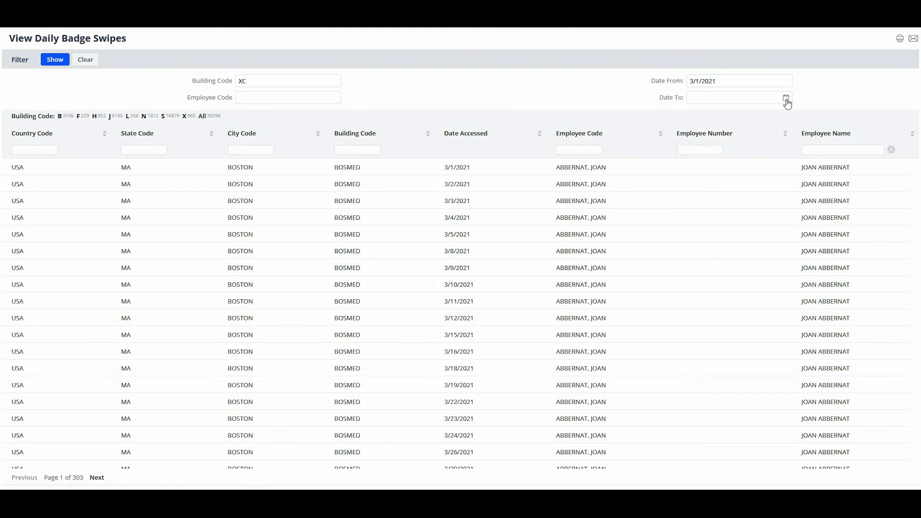
{"action": "left_click", "coordinate": [785, 98]}
{"action": "left_click", "coordinate": [725, 138]}
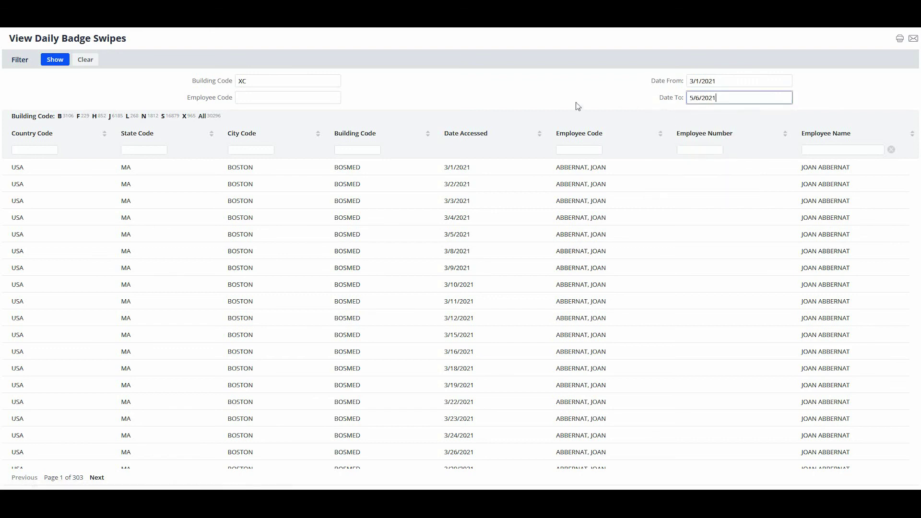
{"action": "left_click", "coordinate": [58, 62]}
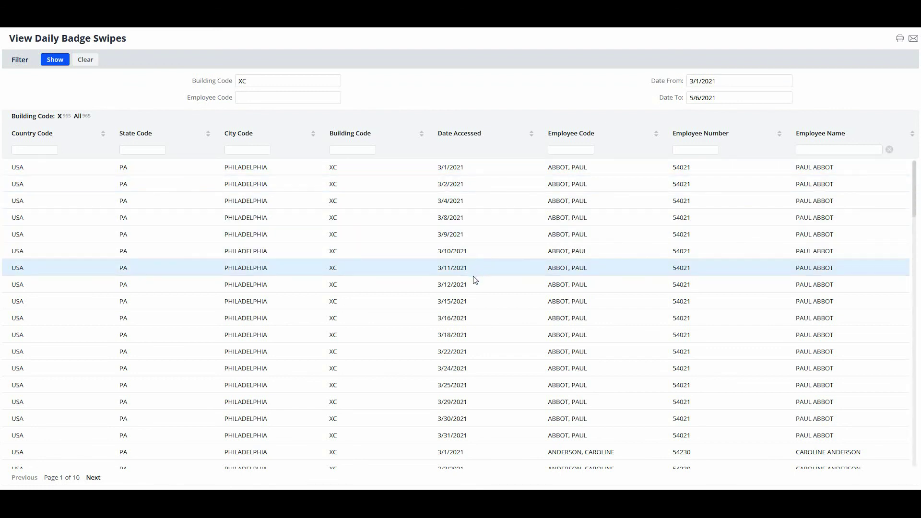
- Try filtering rows by an employee code, clear the filter, and scroll the list
{"action": "left_click", "coordinate": [560, 149]}
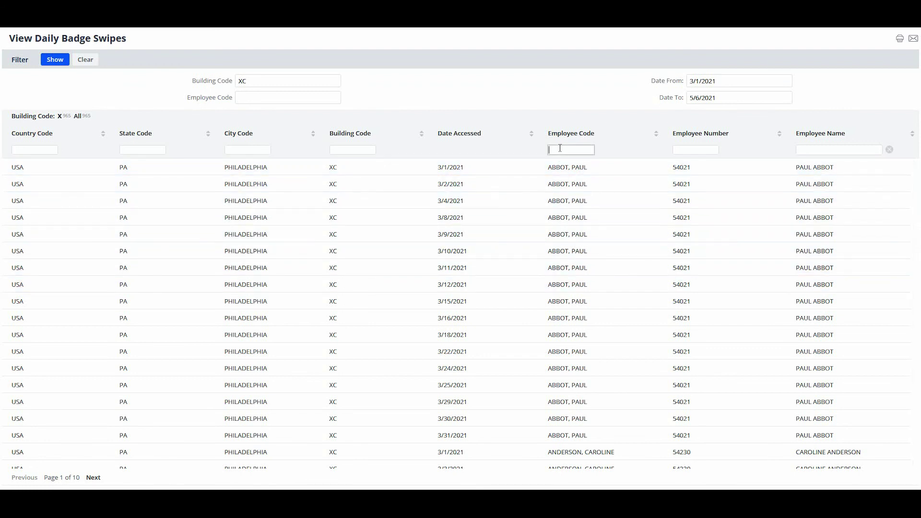
{"action": "type", "text": "bake"}
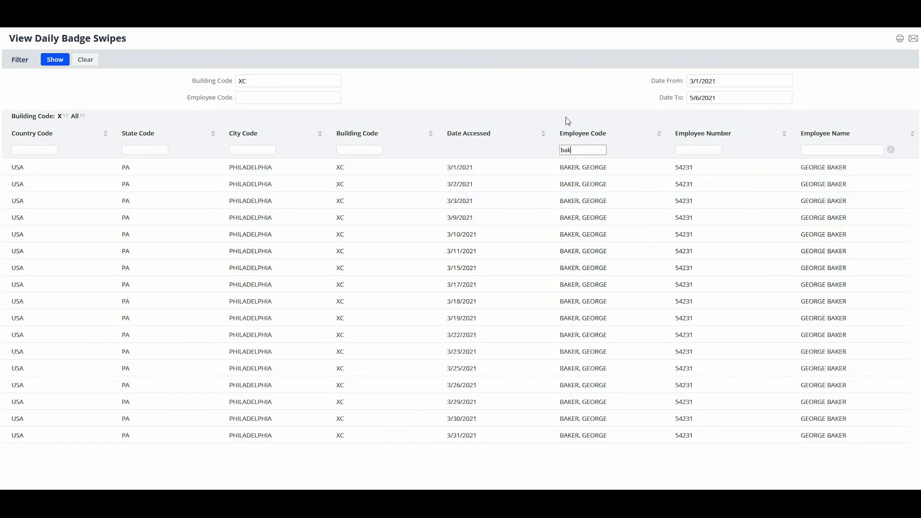
{"action": "key", "text": "BackSpace"}
{"action": "key", "text": "BackSpace"}
{"action": "key", "text": "BackSpace"}
{"action": "left_click", "coordinate": [891, 152]}
{"action": "scroll", "coordinate": [659, 223], "scroll_direction": "down", "scroll_amount": 2}
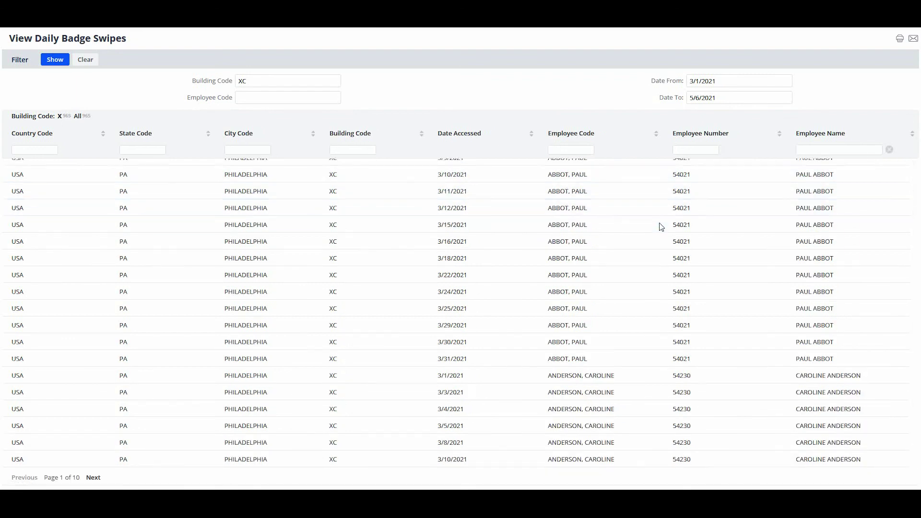
{"action": "scroll", "coordinate": [659, 223], "scroll_direction": "down", "scroll_amount": 8}
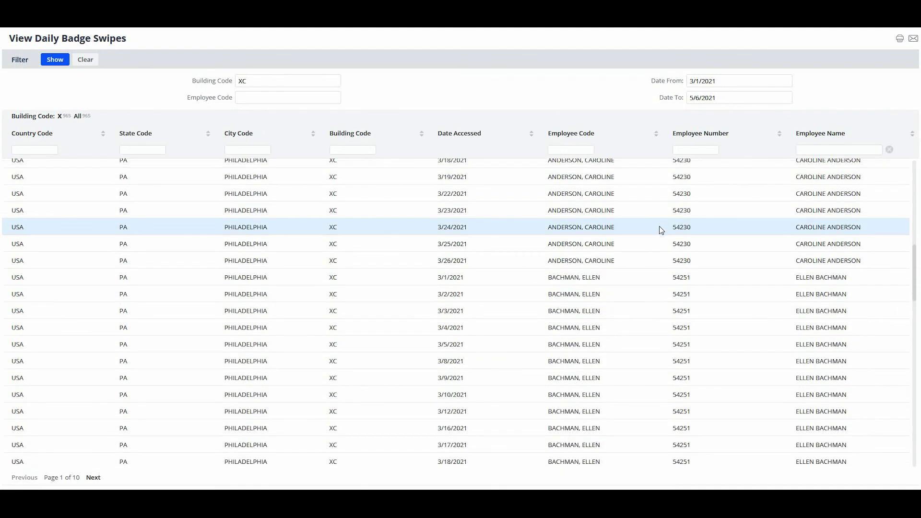
{"action": "scroll", "coordinate": [659, 226], "scroll_direction": "down", "scroll_amount": 2}
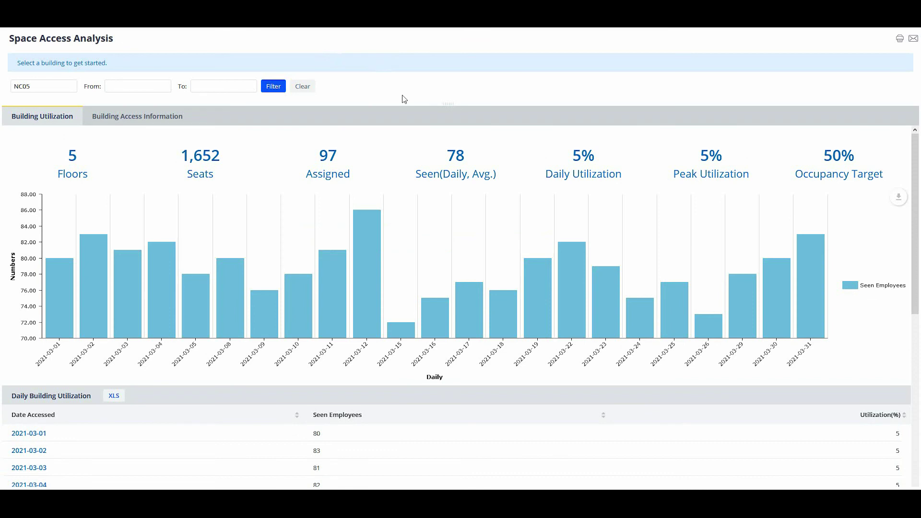
- Filter the Space Access Analysis to building BOSMED
{"action": "left_click", "coordinate": [74, 91]}
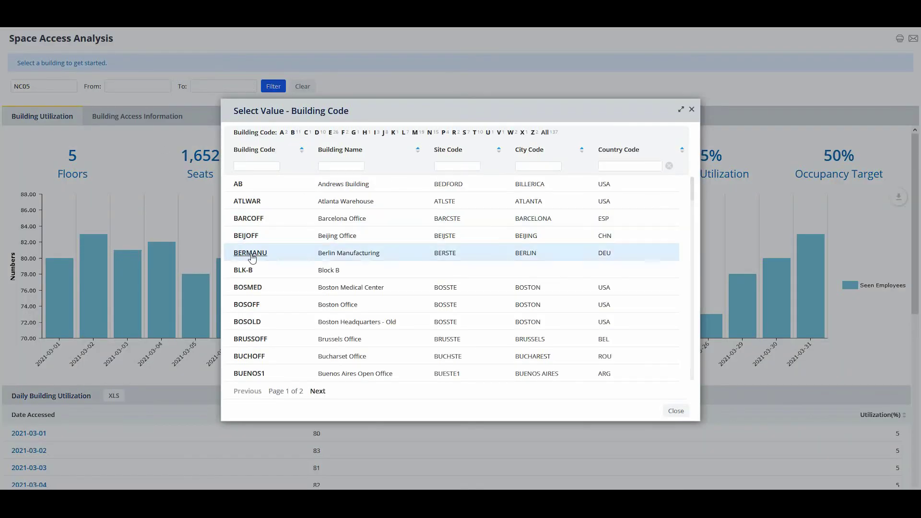
{"action": "left_click", "coordinate": [247, 287]}
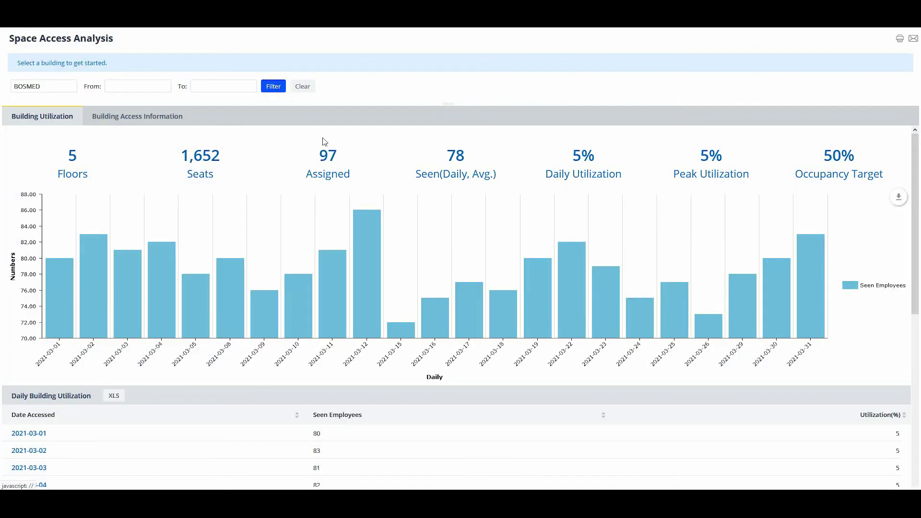
{"action": "left_click", "coordinate": [275, 91]}
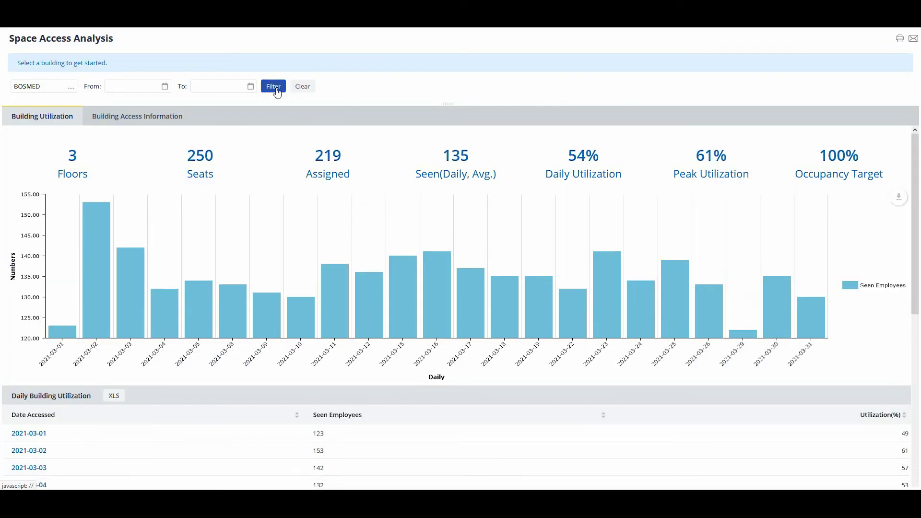
- Inspect the utilization chart's bar values and download options, then scroll through the page
{"action": "mouse_move", "coordinate": [93, 224]}
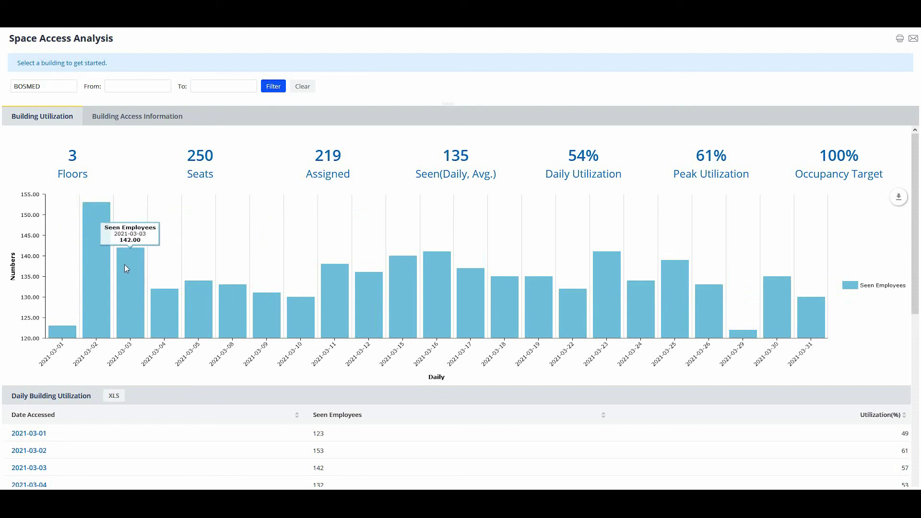
{"action": "mouse_move", "coordinate": [154, 292]}
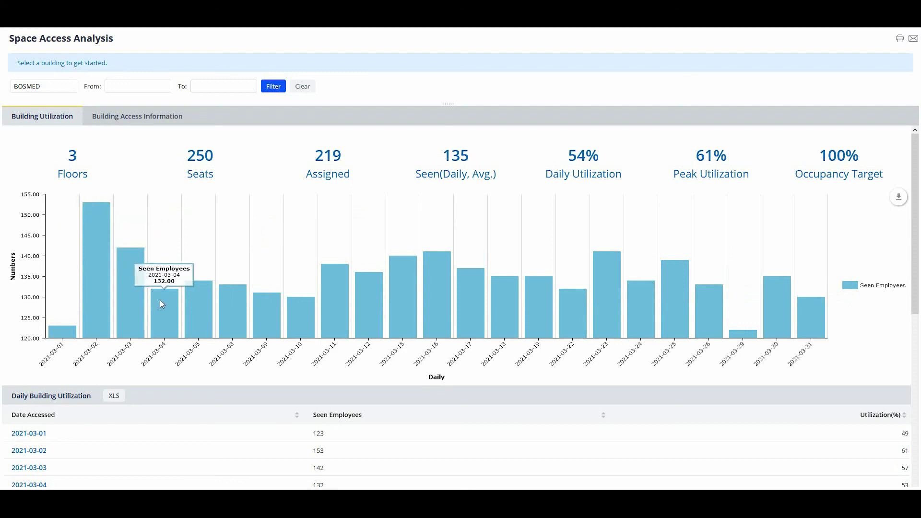
{"action": "left_click", "coordinate": [899, 206]}
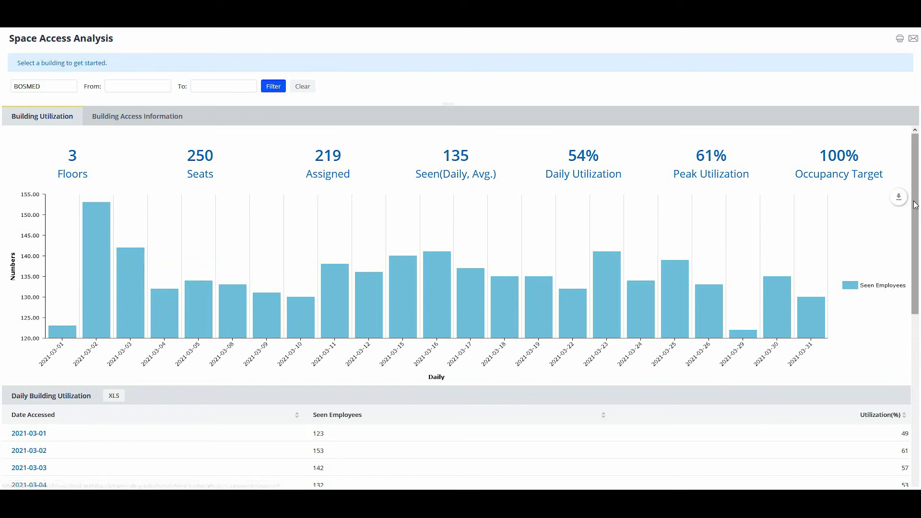
{"action": "scroll", "coordinate": [919, 247], "scroll_direction": "down", "scroll_amount": 2}
{"action": "left_click_drag", "start_coordinate": [919, 247], "coordinate": [919, 315]}
{"action": "scroll", "coordinate": [920, 314], "scroll_direction": "up", "scroll_amount": 5}
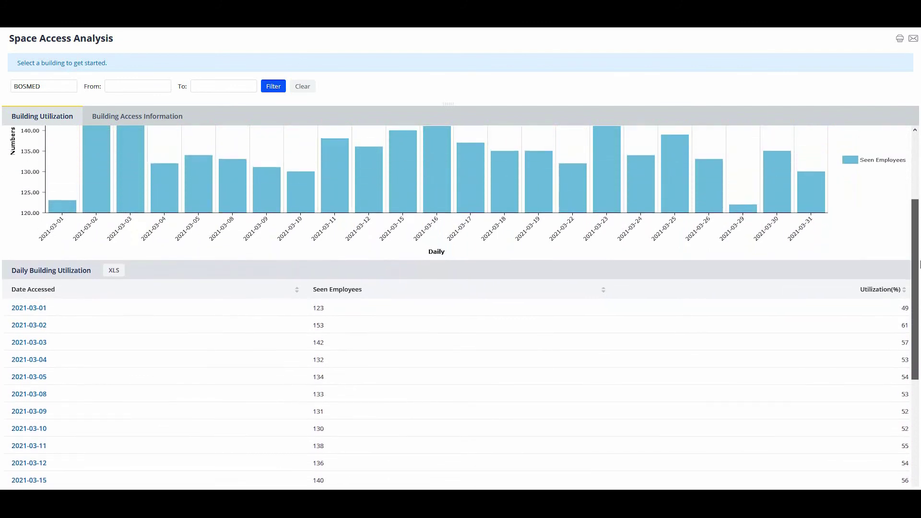